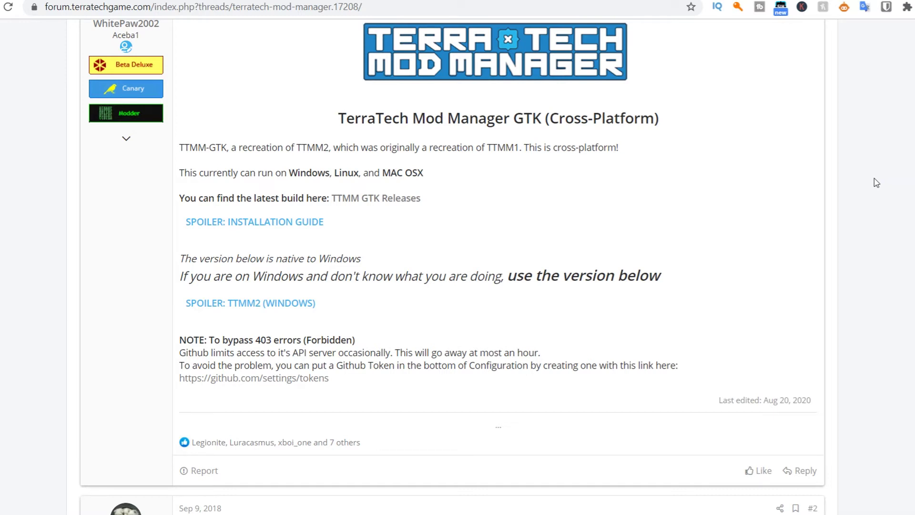
- Reveal the TTMM2 (Windows) spoiler in the first post of the TerraTech Mod Manager thread
{"action": "scroll", "coordinate": [876, 183], "scroll_direction": "up", "scroll_amount": 1}
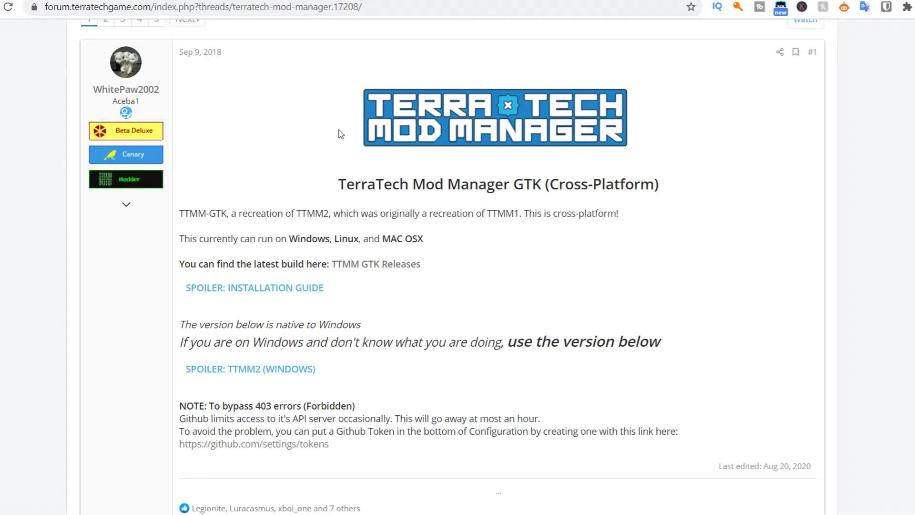
{"action": "scroll", "coordinate": [341, 133], "scroll_direction": "up", "scroll_amount": 7}
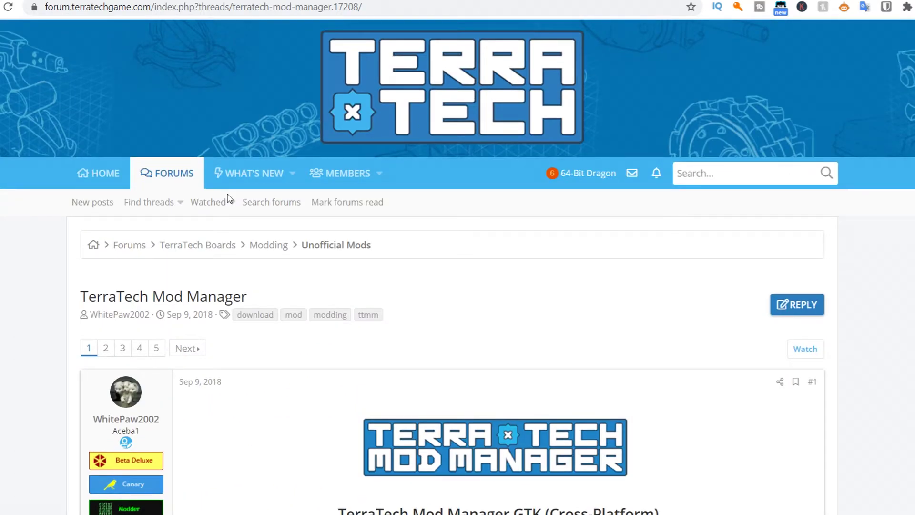
{"action": "scroll", "coordinate": [750, 164], "scroll_direction": "down", "scroll_amount": 3}
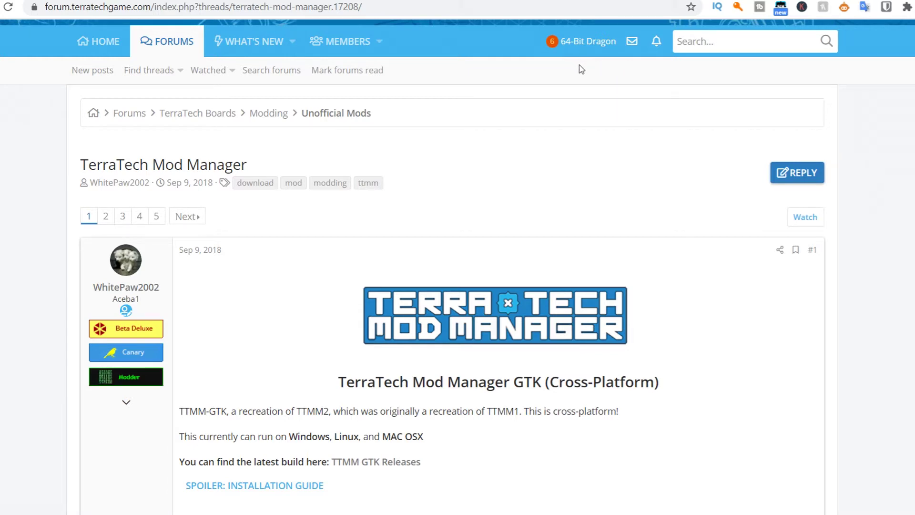
{"action": "scroll", "coordinate": [575, 215], "scroll_direction": "down", "scroll_amount": 1}
{"action": "scroll", "coordinate": [576, 215], "scroll_direction": "down", "scroll_amount": 4}
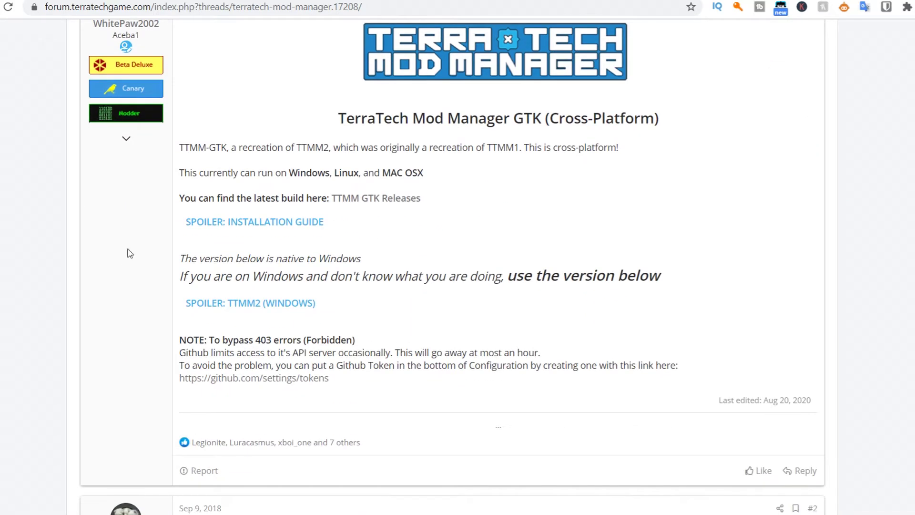
{"action": "left_click", "coordinate": [280, 310]}
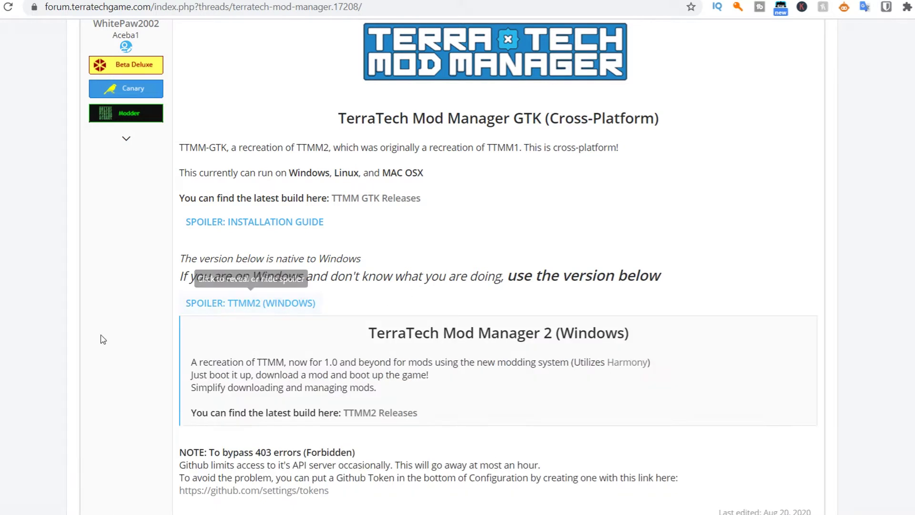
- Open the TTMM2 Releases page from the revealed TerraTech Mod Manager 2 (Windows) section
{"action": "scroll", "coordinate": [90, 351], "scroll_direction": "down", "scroll_amount": 1}
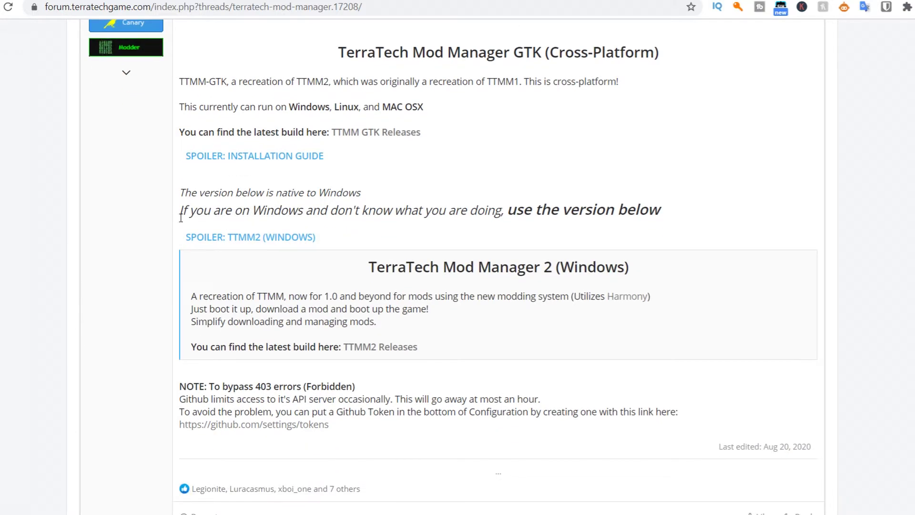
{"action": "left_click_drag", "start_coordinate": [181, 217], "coordinate": [545, 230]}
{"action": "left_click", "coordinate": [699, 229]}
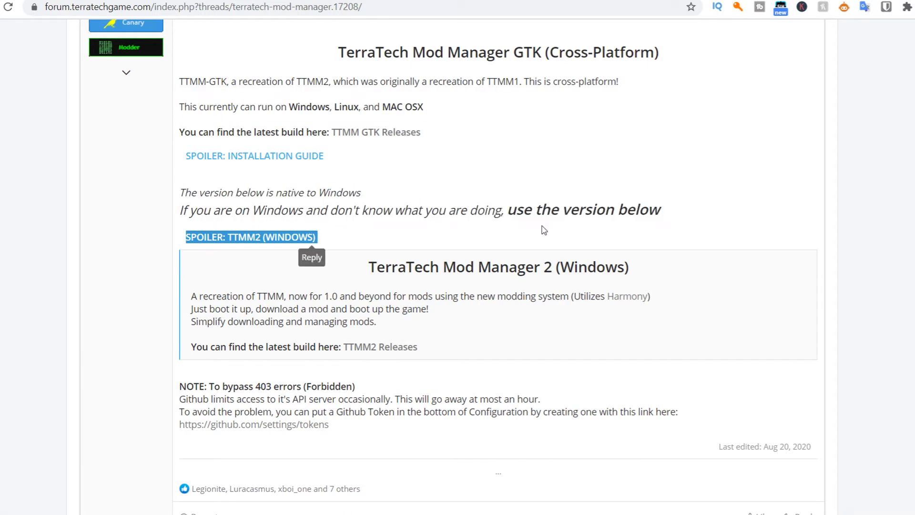
{"action": "left_click", "coordinate": [544, 230]}
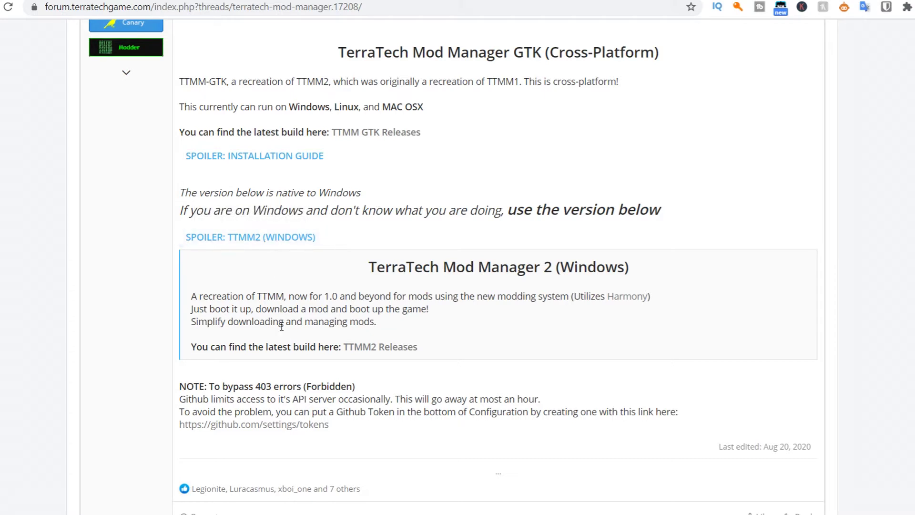
{"action": "scroll", "coordinate": [296, 338], "scroll_direction": "down", "scroll_amount": 1}
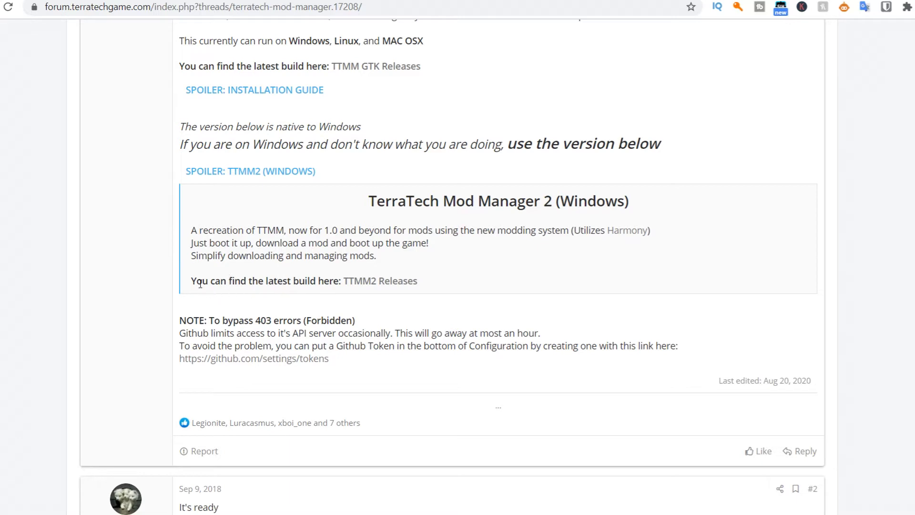
{"action": "left_click_drag", "start_coordinate": [190, 284], "coordinate": [316, 284]}
{"action": "left_click", "coordinate": [324, 305]}
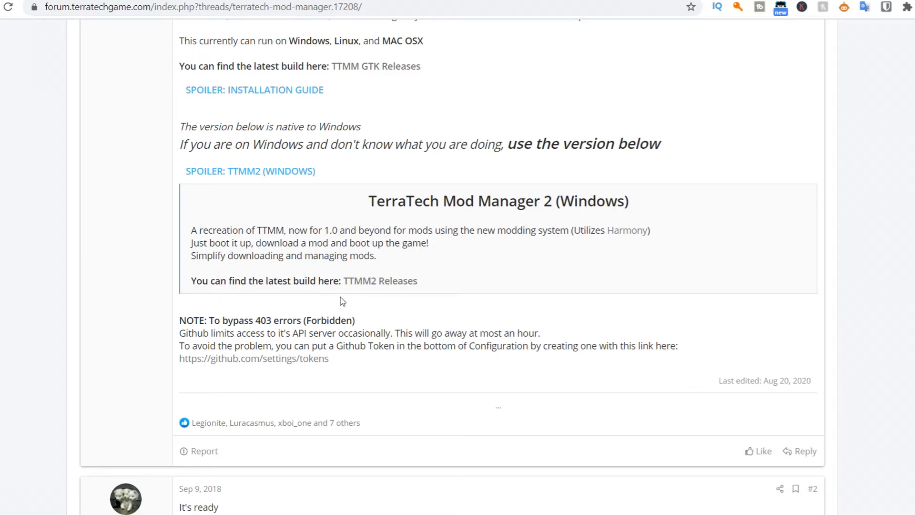
{"action": "left_click", "coordinate": [380, 286]}
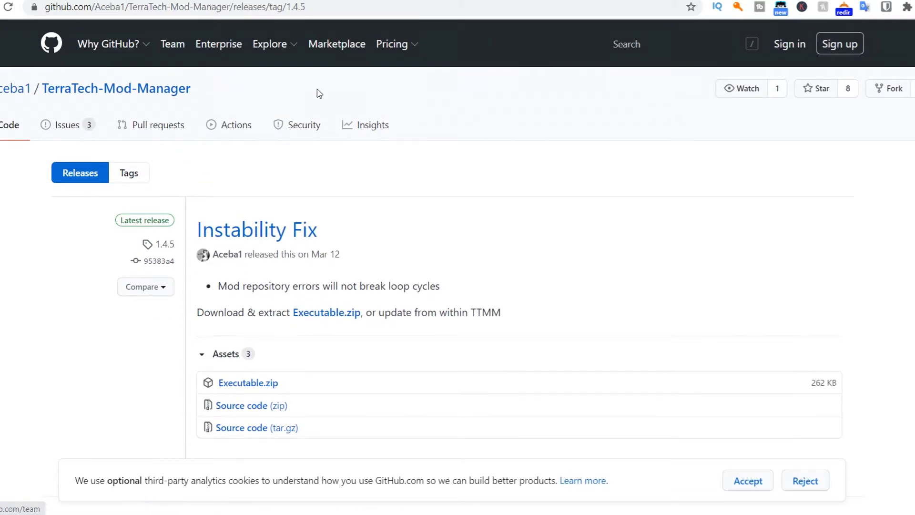
- Download Executable.zip from the assets of the Instability Fix 1.4.5 release
{"action": "scroll", "coordinate": [362, 317], "scroll_direction": "down", "scroll_amount": 1}
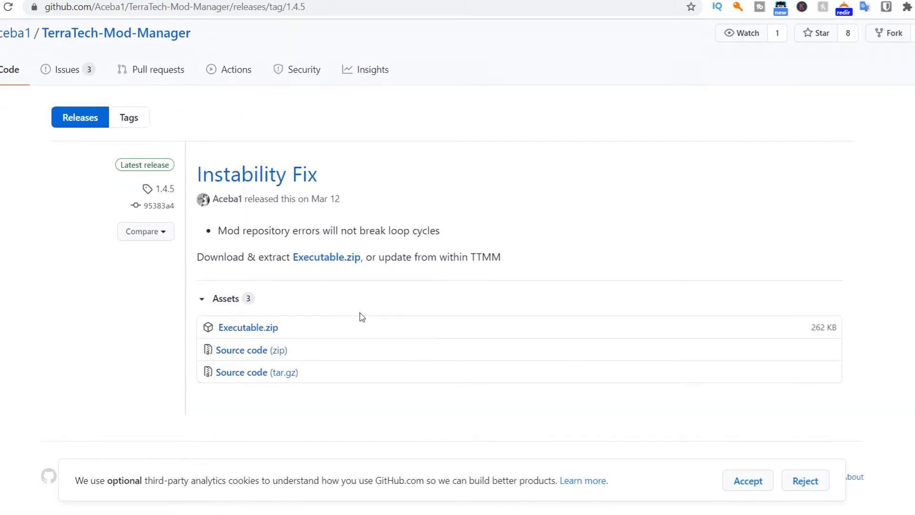
{"action": "left_click", "coordinate": [251, 329]}
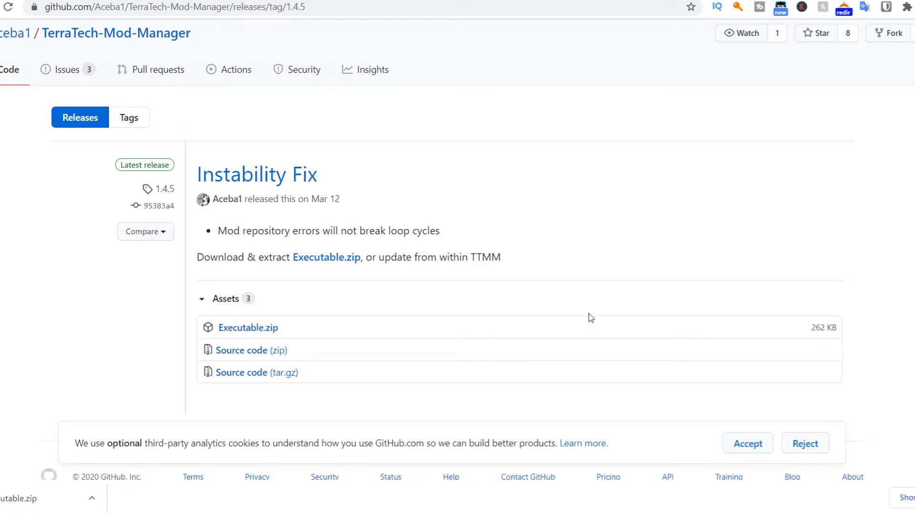
{"action": "left_click", "coordinate": [93, 496]}
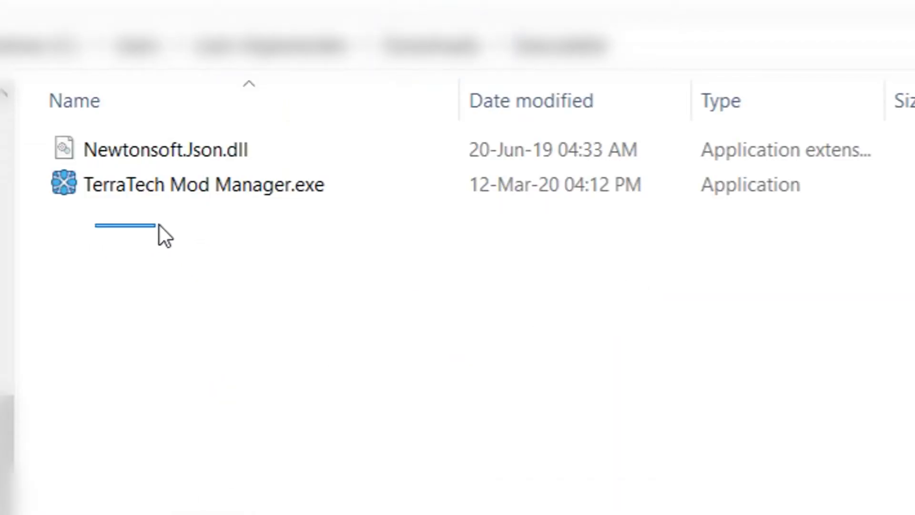
- Launch TerraTech Mod Manager.exe from the extracted Executable folder
{"action": "left_click_drag", "start_coordinate": [159, 225], "coordinate": [329, 249]}
{"action": "left_click", "coordinate": [190, 182]}
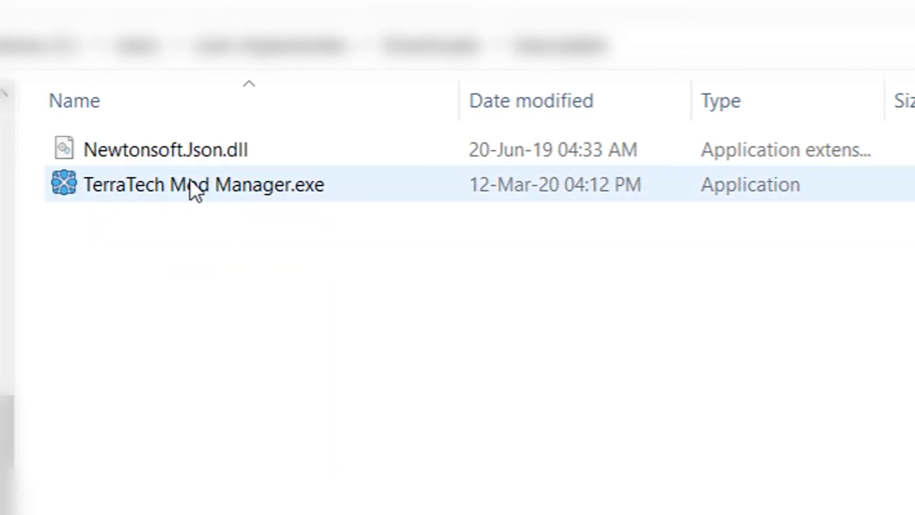
{"action": "double_click", "coordinate": [191, 182]}
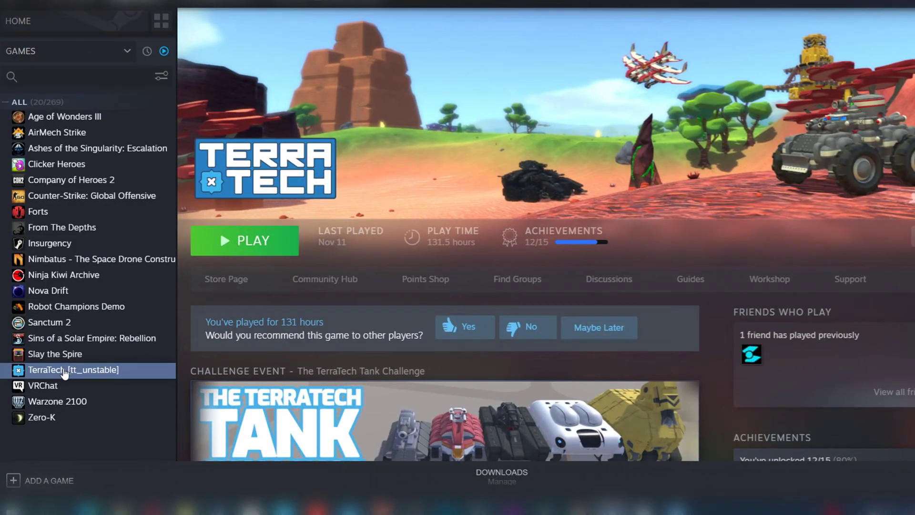
- In the Steam library, browse TerraTech's local files and copy the path of the TerraTech Beta folder
{"action": "right_click", "coordinate": [63, 368]}
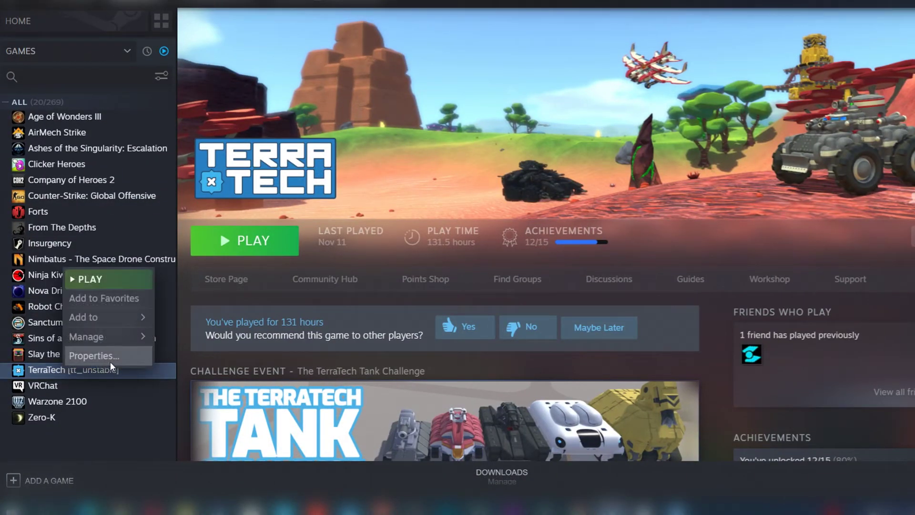
{"action": "mouse_move", "coordinate": [134, 339]}
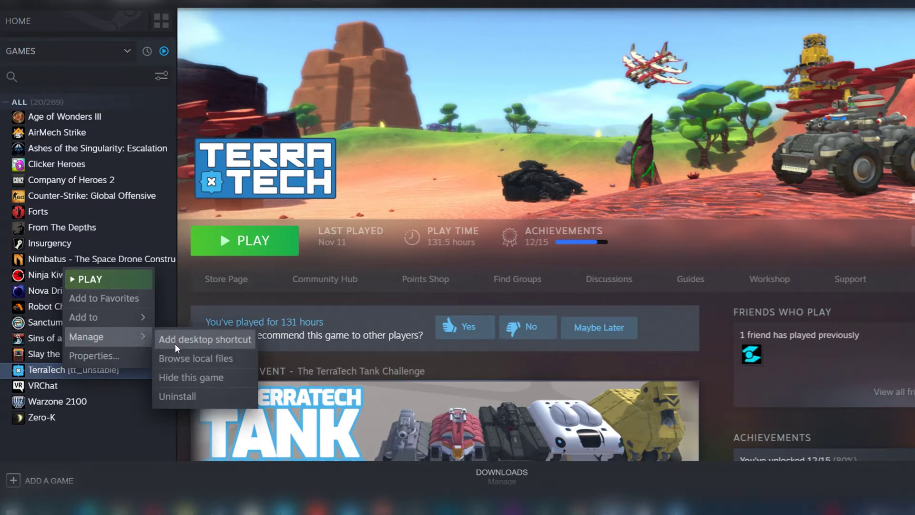
{"action": "left_click", "coordinate": [179, 356]}
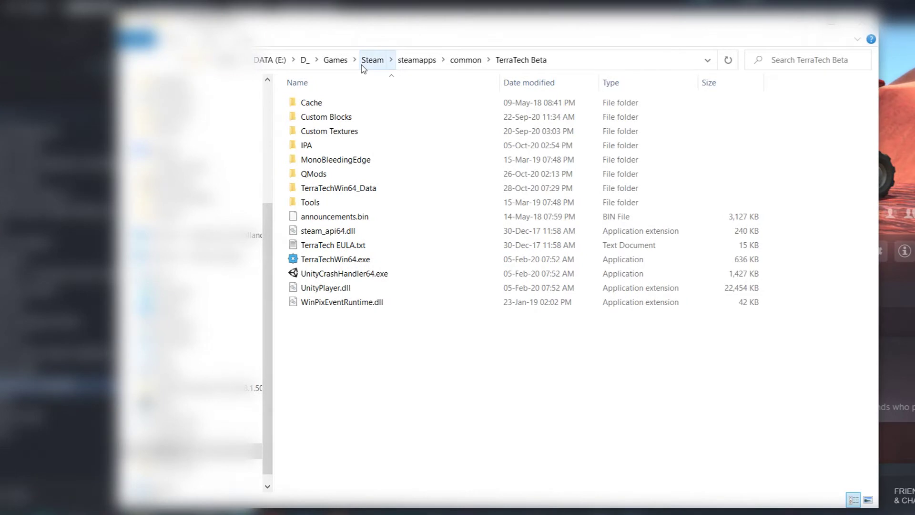
{"action": "left_click", "coordinate": [607, 65]}
{"action": "key", "text": "ctrl+c"}
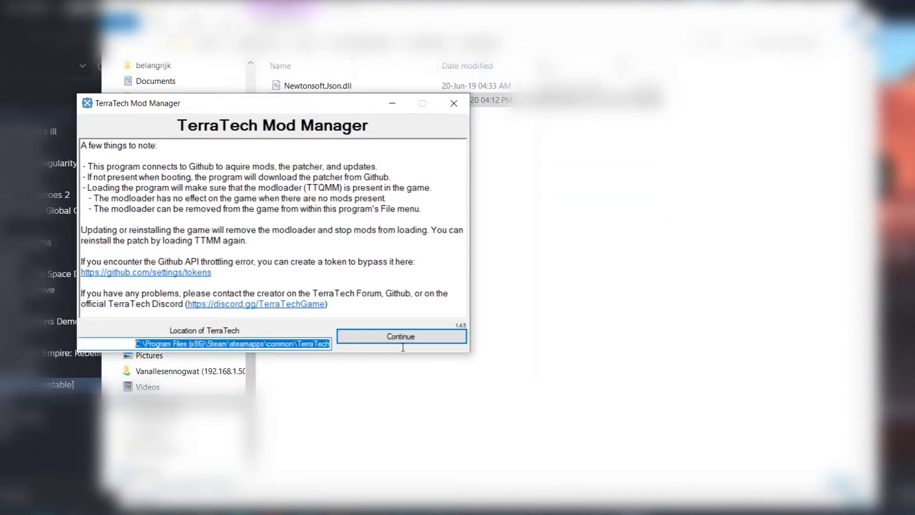
- Paste the copied folder path as the Location of TerraTech in TerraTech Mod Manager, continue, and enlarge the manager window
{"action": "key", "text": "ctrl+v"}
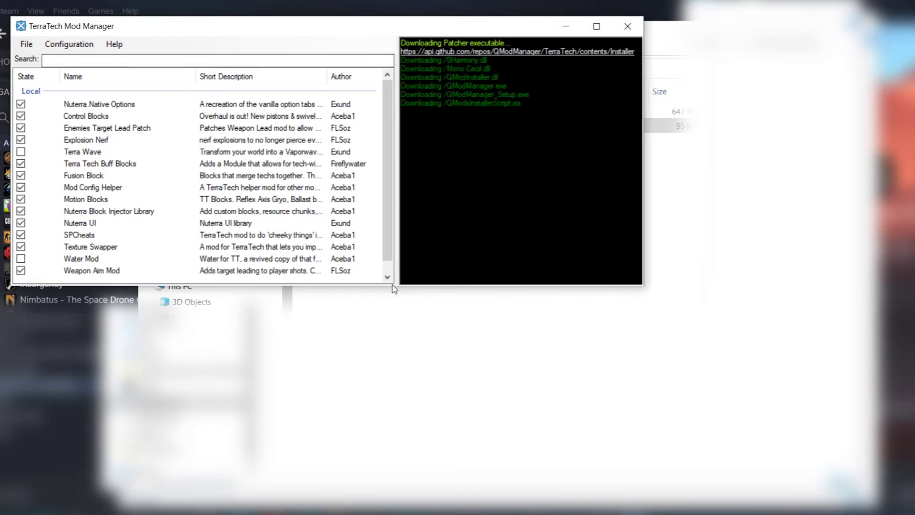
{"action": "left_click_drag", "start_coordinate": [383, 287], "coordinate": [383, 383]}
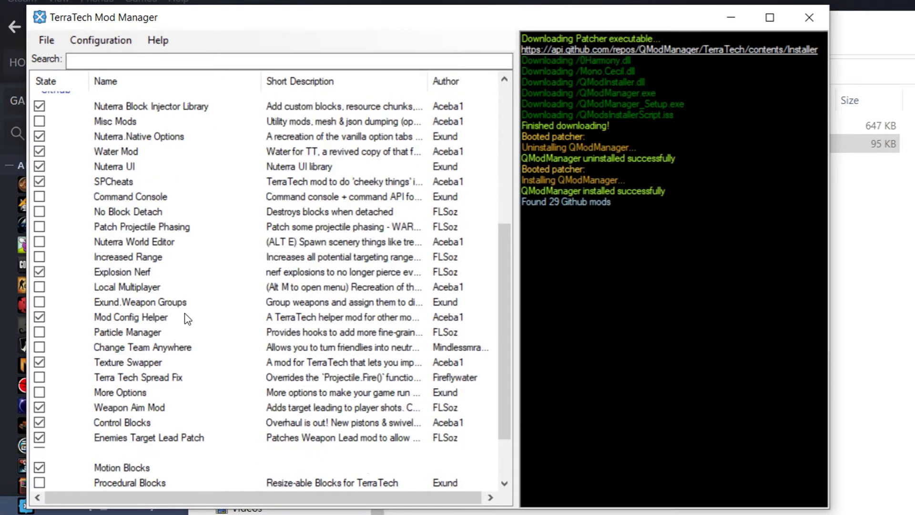
- Look through the Local and Github mod lists and their enabled states
{"action": "scroll", "coordinate": [188, 318], "scroll_direction": "down", "scroll_amount": 1}
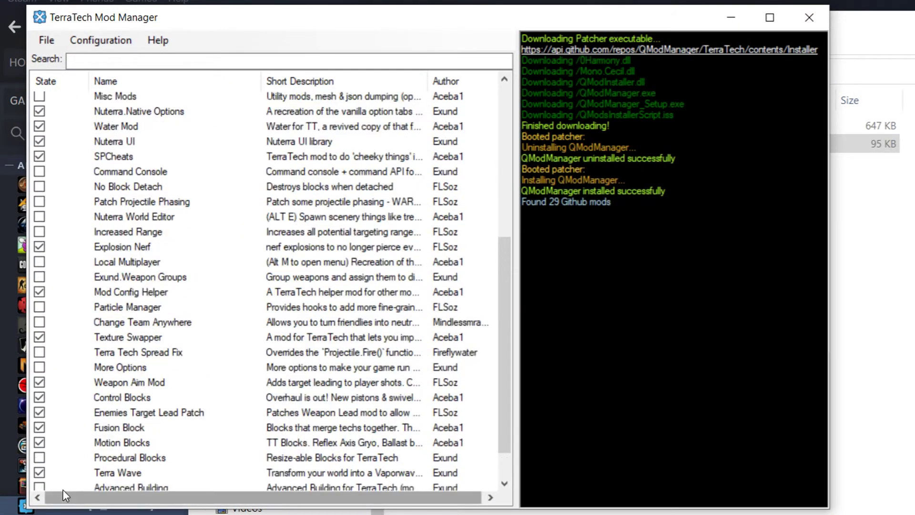
{"action": "scroll", "coordinate": [76, 258], "scroll_direction": "up", "scroll_amount": 9}
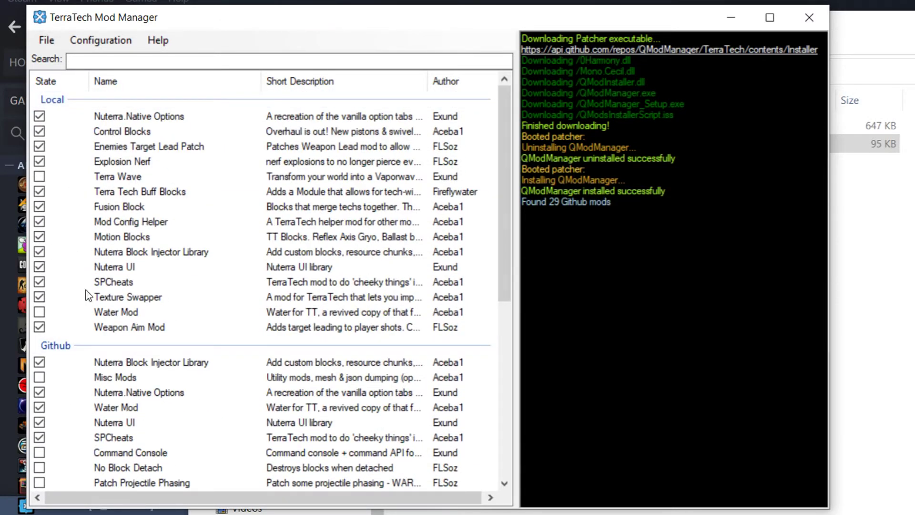
{"action": "scroll", "coordinate": [101, 275], "scroll_direction": "down", "scroll_amount": 4}
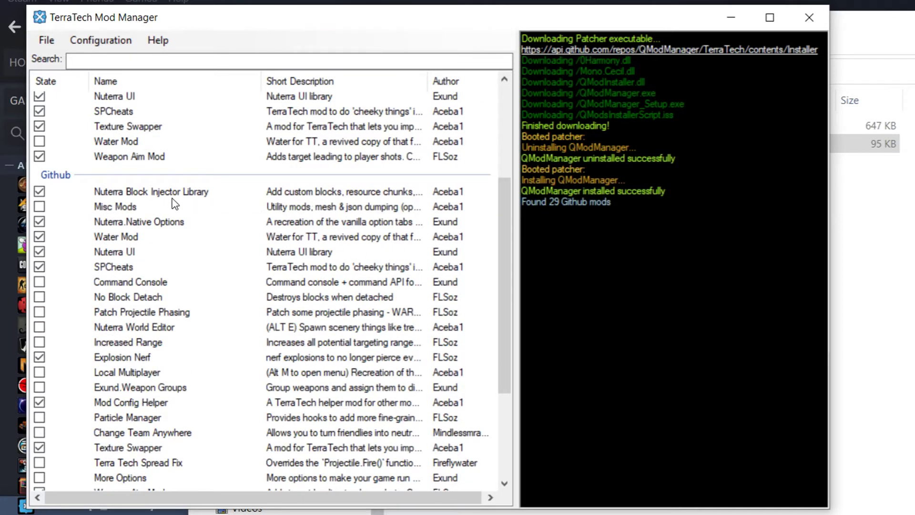
{"action": "scroll", "coordinate": [109, 257], "scroll_direction": "up", "scroll_amount": 4}
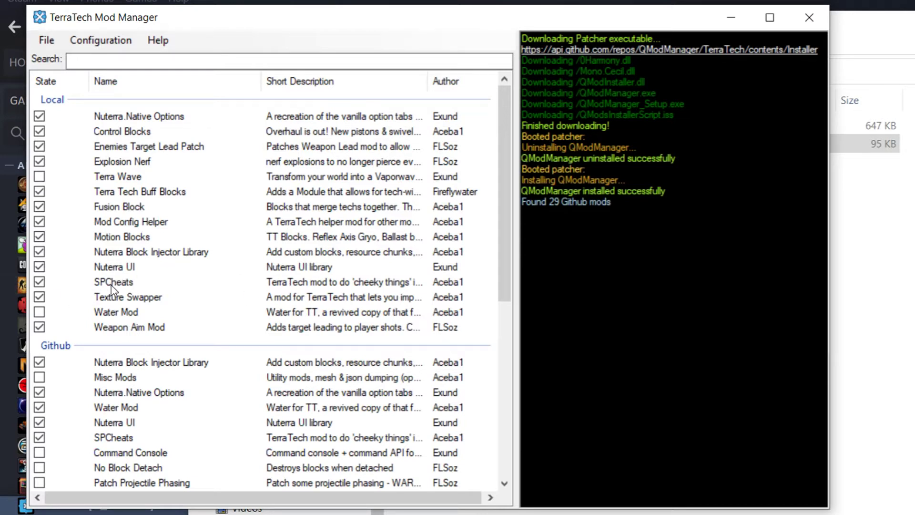
{"action": "left_click", "coordinate": [111, 270]}
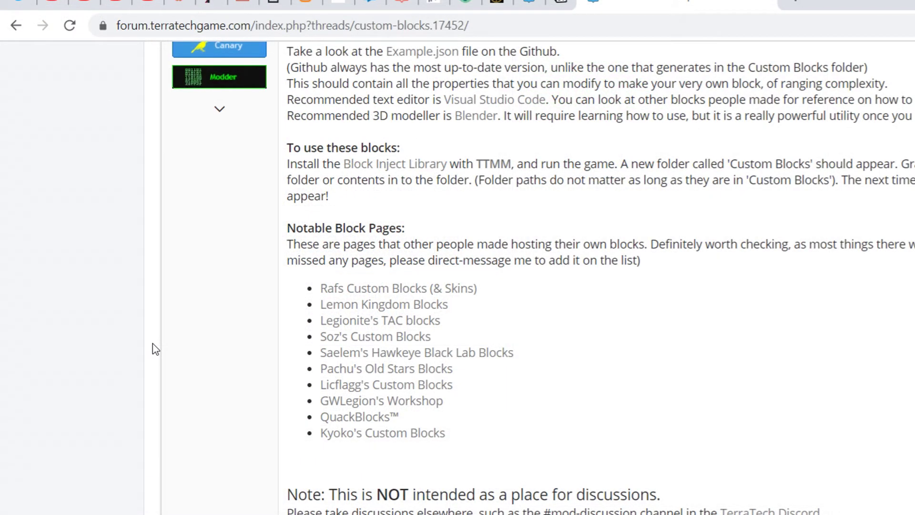
- In the browser, go back from the CUSTOM BLOCKS thread to the Unofficial Mods forum and examine its sticky threads
{"action": "scroll", "coordinate": [192, 345], "scroll_direction": "up", "scroll_amount": 9}
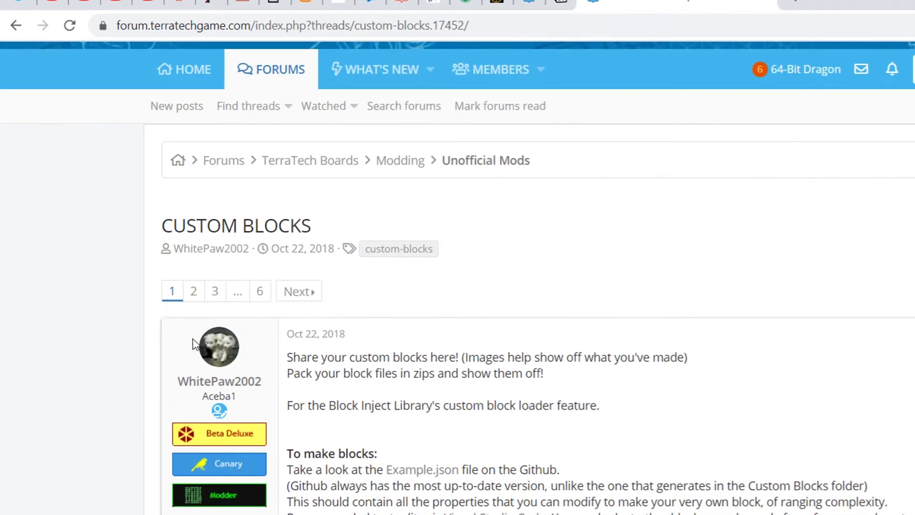
{"action": "scroll", "coordinate": [85, 230], "scroll_direction": "down", "scroll_amount": 1}
{"action": "scroll", "coordinate": [84, 230], "scroll_direction": "down", "scroll_amount": 1}
{"action": "key", "text": "alt+Left"}
{"action": "scroll", "coordinate": [95, 320], "scroll_direction": "up", "scroll_amount": 2}
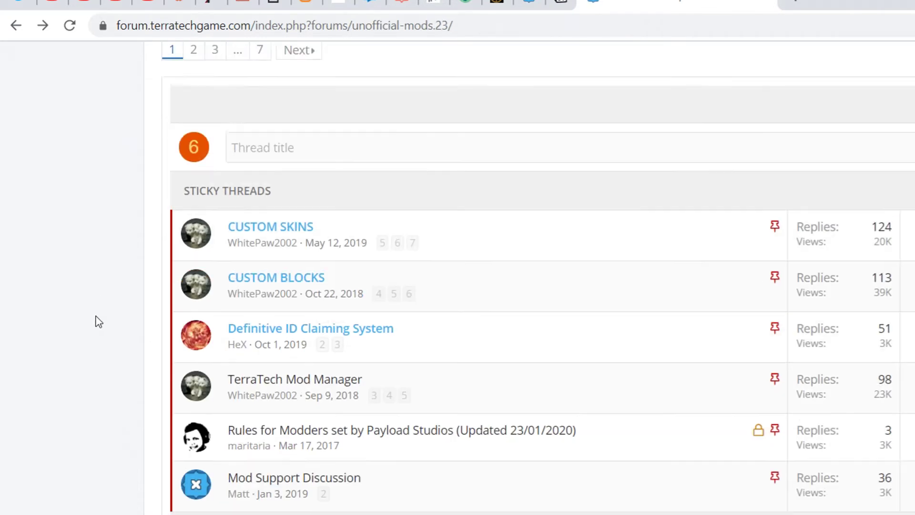
{"action": "scroll", "coordinate": [153, 96], "scroll_direction": "up", "scroll_amount": 2}
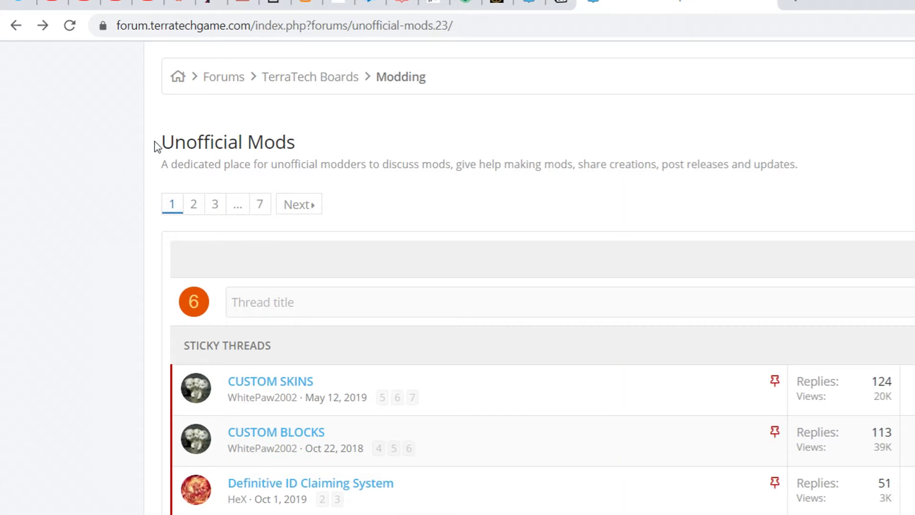
{"action": "scroll", "coordinate": [176, 149], "scroll_direction": "down", "scroll_amount": 2}
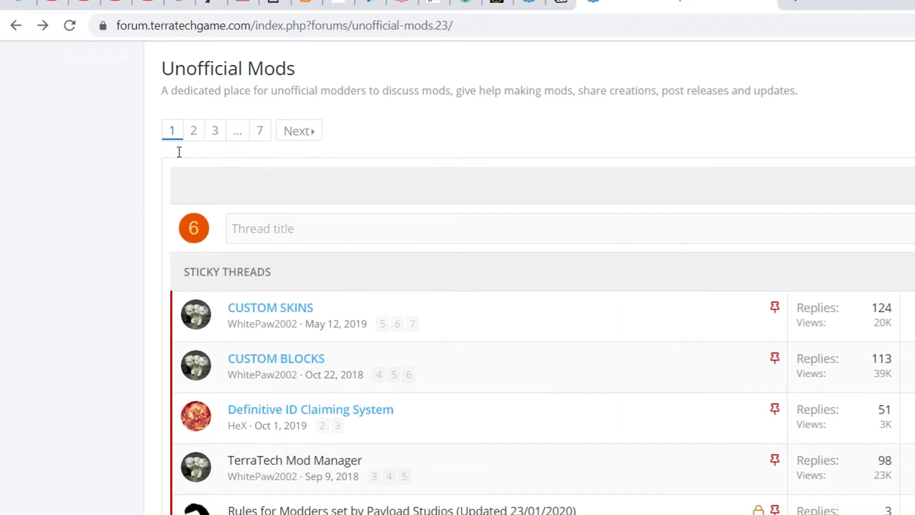
- Open the CUSTOM BLOCKS sticky thread and read its usage instructions and Notable Block Pages list
{"action": "left_click", "coordinate": [266, 352]}
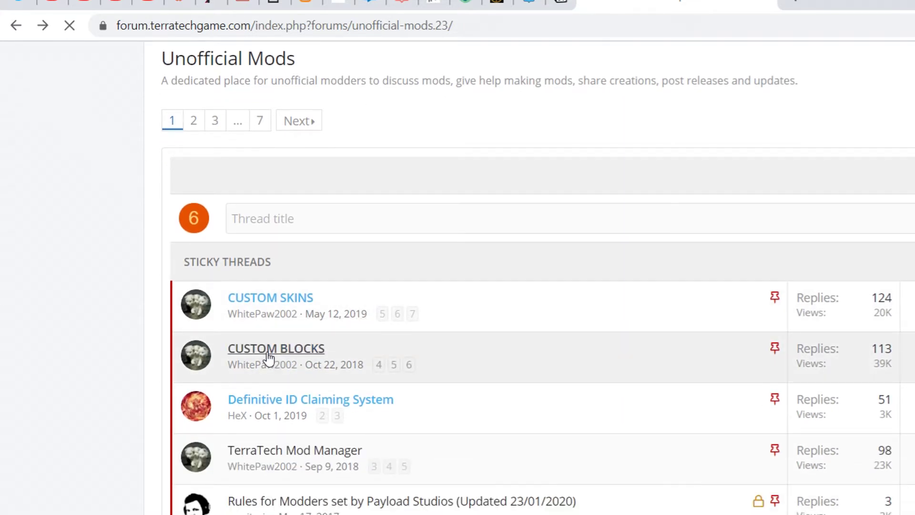
{"action": "scroll", "coordinate": [149, 441], "scroll_direction": "down", "scroll_amount": 5}
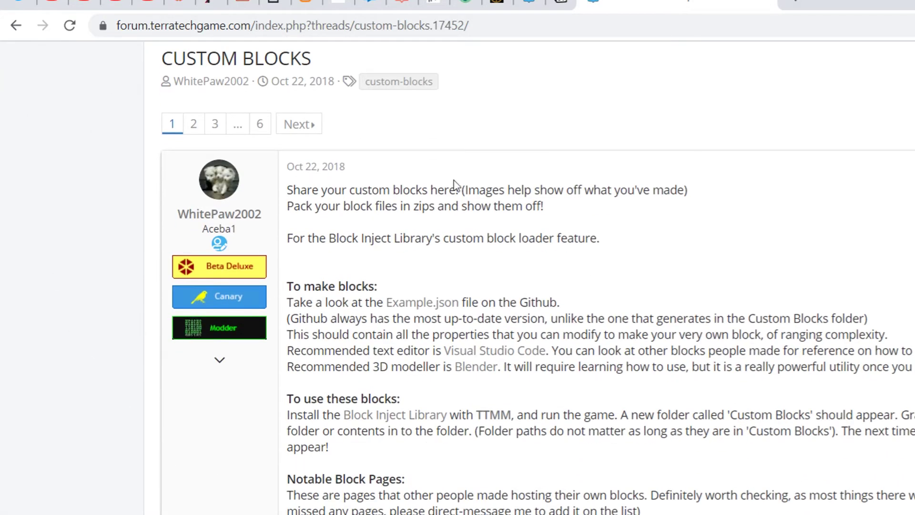
{"action": "scroll", "coordinate": [413, 234], "scroll_direction": "down", "scroll_amount": 4}
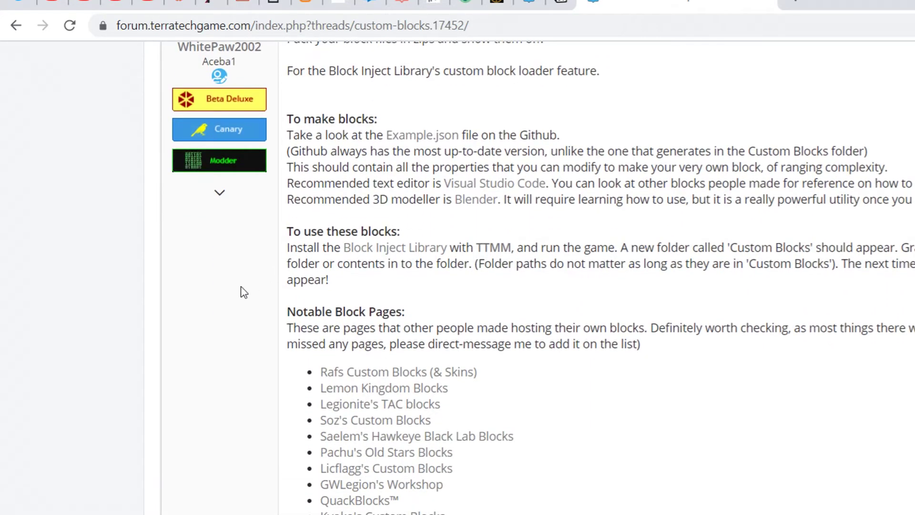
{"action": "scroll", "coordinate": [186, 300], "scroll_direction": "down", "scroll_amount": 5}
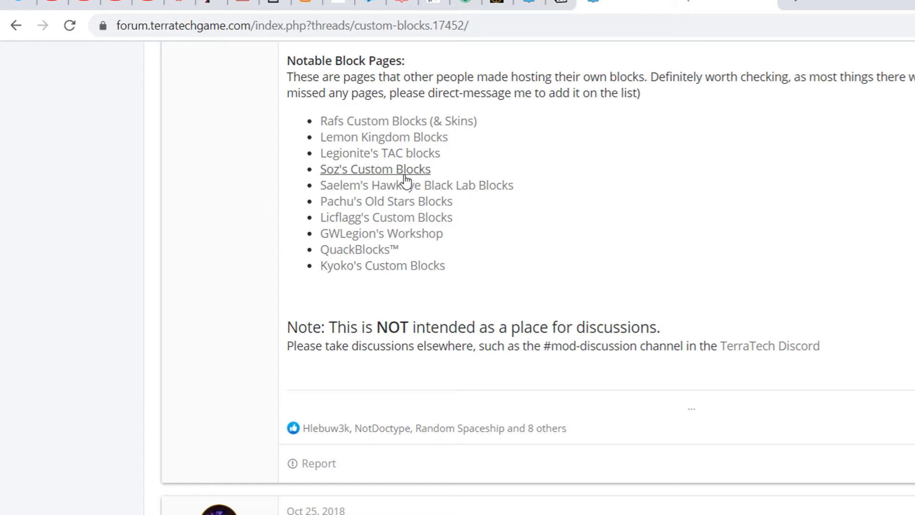
- Open Legionite's TAC blocks page from the Notable Block Pages list and follow its TAC_Pack Dropbox/Downloads link
{"action": "left_click", "coordinate": [351, 163]}
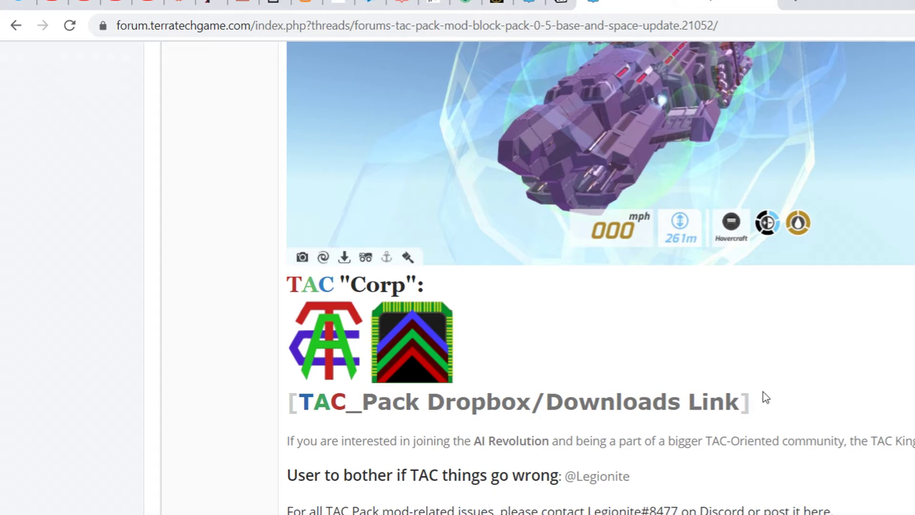
{"action": "scroll", "coordinate": [766, 397], "scroll_direction": "up", "scroll_amount": 5}
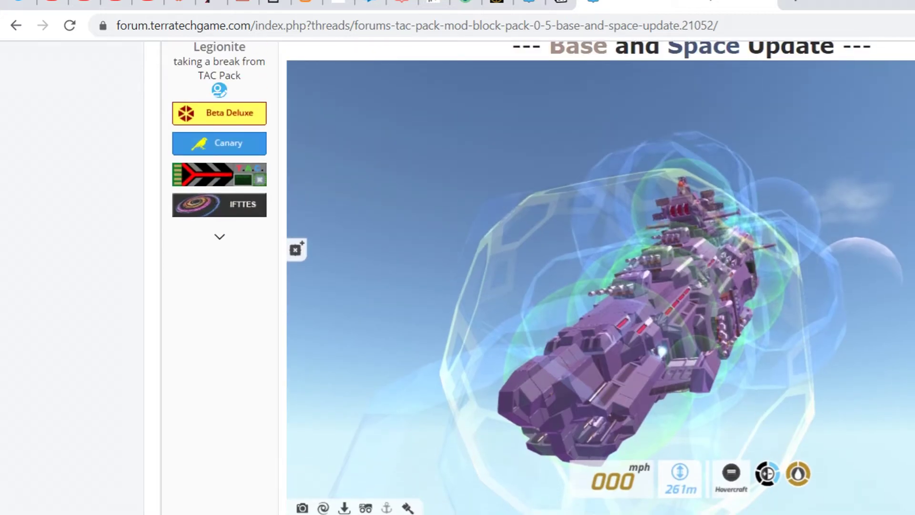
{"action": "scroll", "coordinate": [210, 206], "scroll_direction": "down", "scroll_amount": 5}
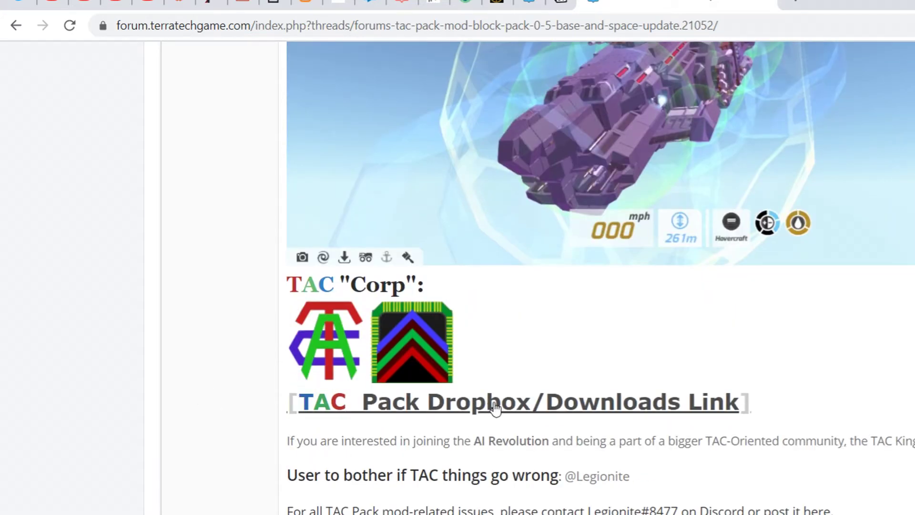
{"action": "left_click", "coordinate": [560, 414]}
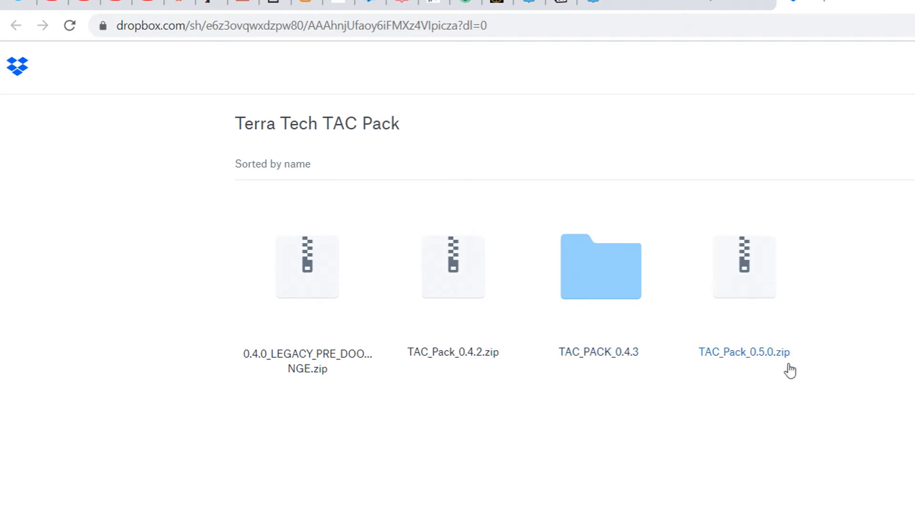
- Open the C_TACBlocks_Main folder inside TAC_PACK_0.4.3 on Dropbox and look through its contents
{"action": "left_click", "coordinate": [585, 358]}
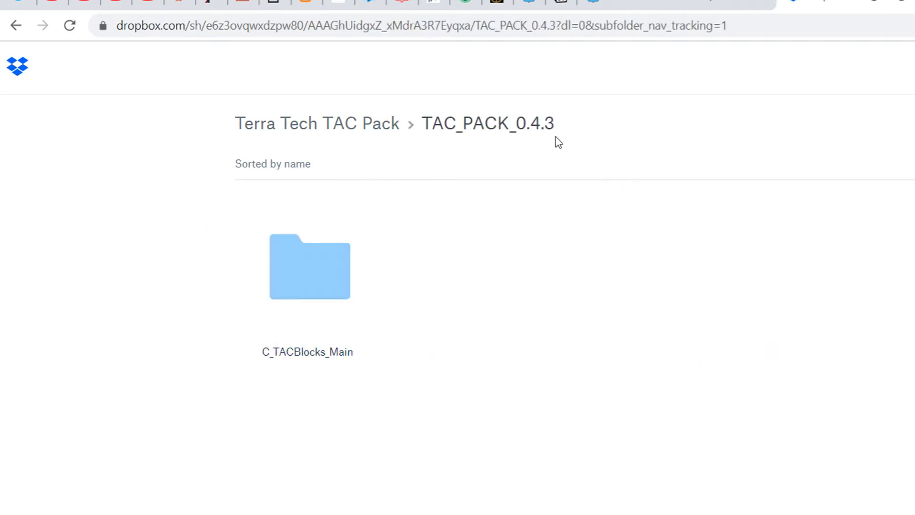
{"action": "left_click", "coordinate": [292, 310]}
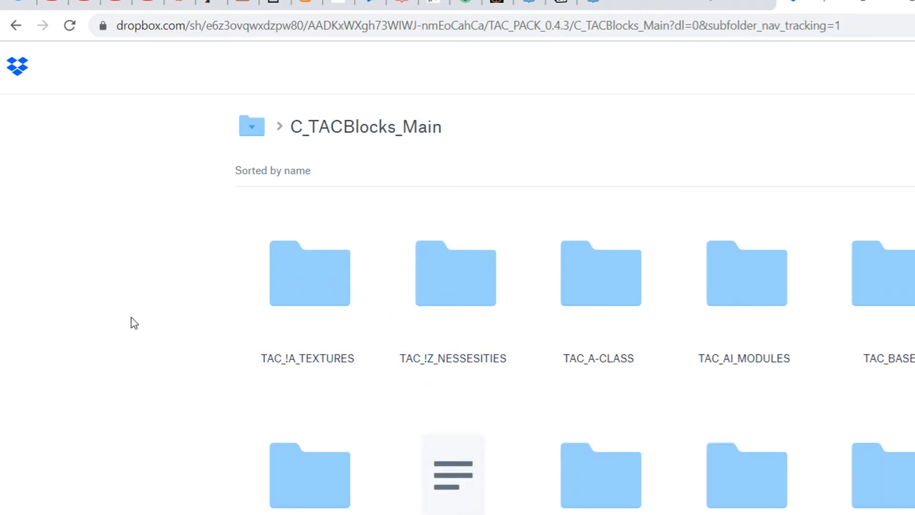
{"action": "scroll", "coordinate": [132, 322], "scroll_direction": "down", "scroll_amount": 5}
{"action": "scroll", "coordinate": [134, 322], "scroll_direction": "up", "scroll_amount": 2}
{"action": "scroll", "coordinate": [134, 323], "scroll_direction": "up", "scroll_amount": 3}
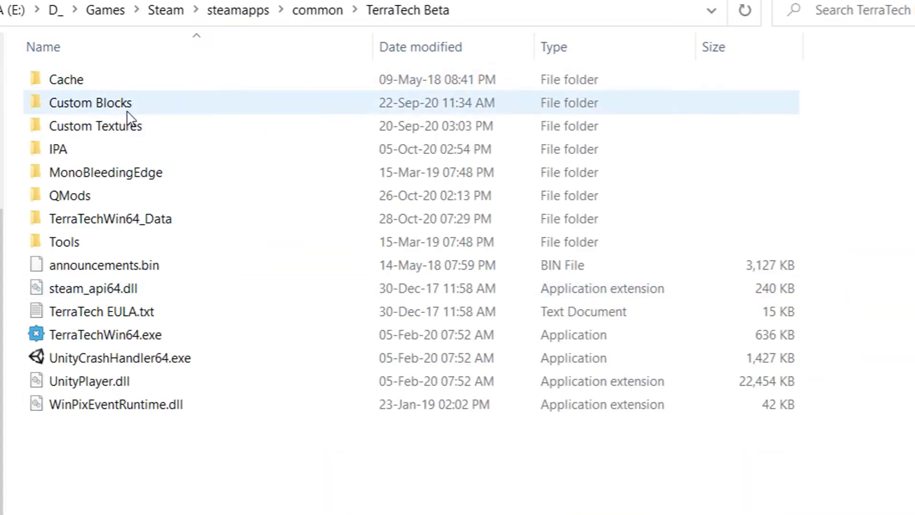
- In File Explorer, open the Custom Blocks folder of TerraTech Beta and examine the installed block pack folders
{"action": "left_click", "coordinate": [126, 109]}
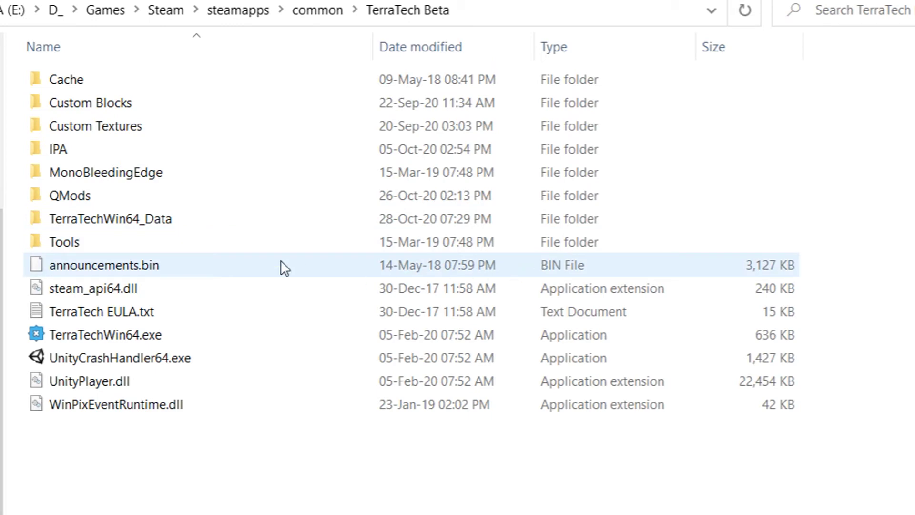
{"action": "key", "text": "alt+Right"}
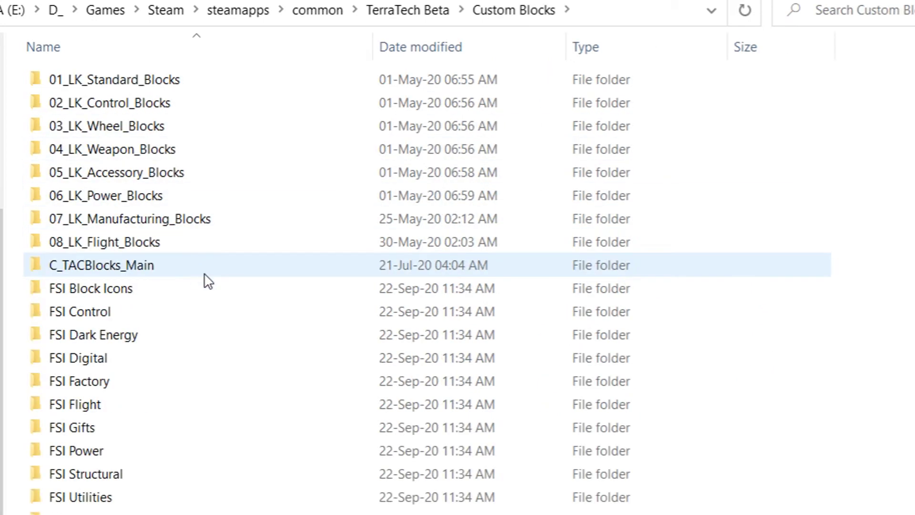
{"action": "scroll", "coordinate": [204, 273], "scroll_direction": "down", "scroll_amount": 1}
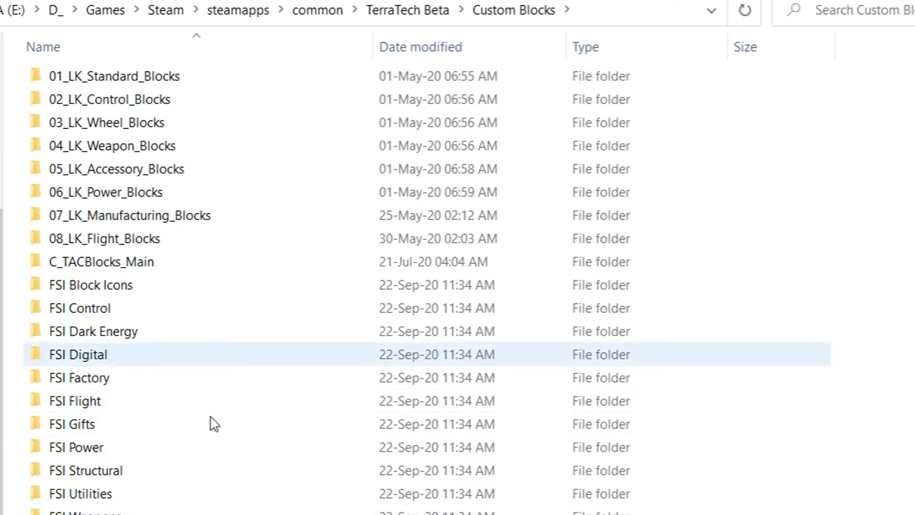
{"action": "left_click_drag", "start_coordinate": [301, 161], "coordinate": [534, 215]}
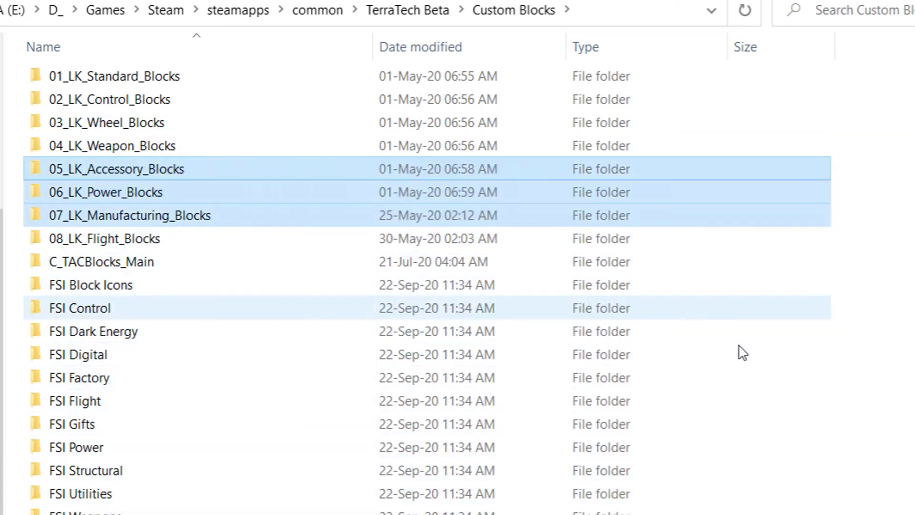
{"action": "left_click", "coordinate": [868, 350]}
- Open the local C_TACBlocks_Main folder and view the images in its TAC_!A_TEXTURES subfolder
{"action": "double_click", "coordinate": [161, 257]}
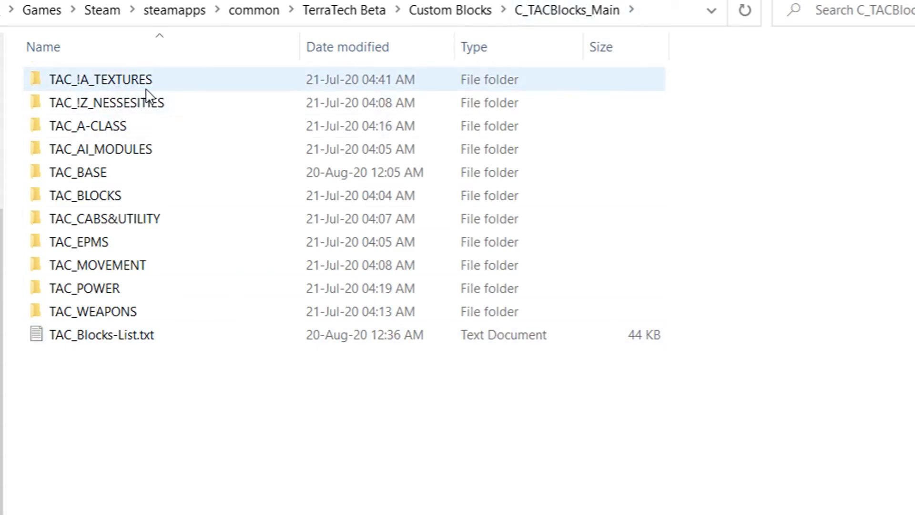
{"action": "left_click", "coordinate": [162, 82]}
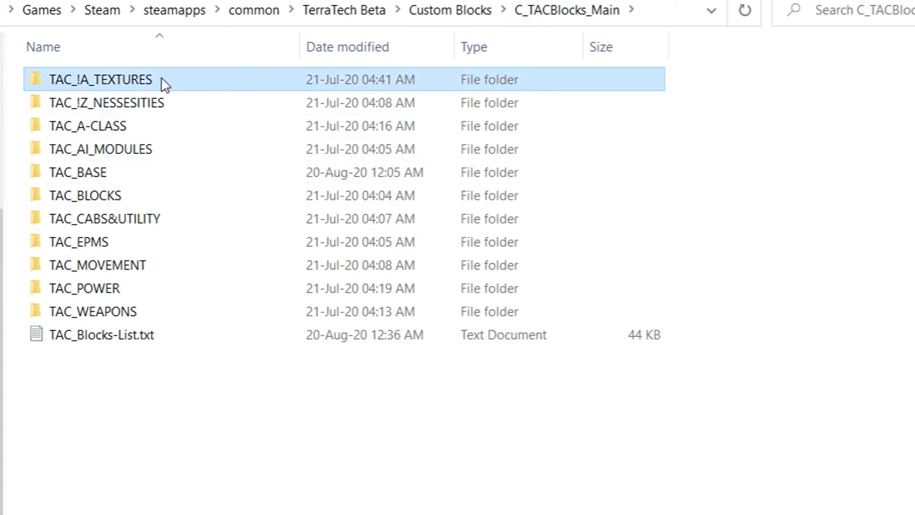
{"action": "double_click", "coordinate": [161, 76]}
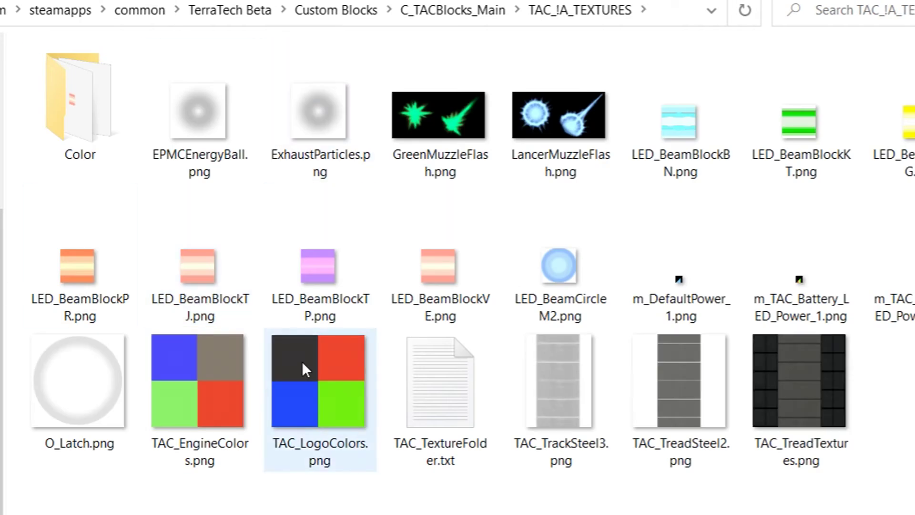
{"action": "mouse_move", "coordinate": [302, 361]}
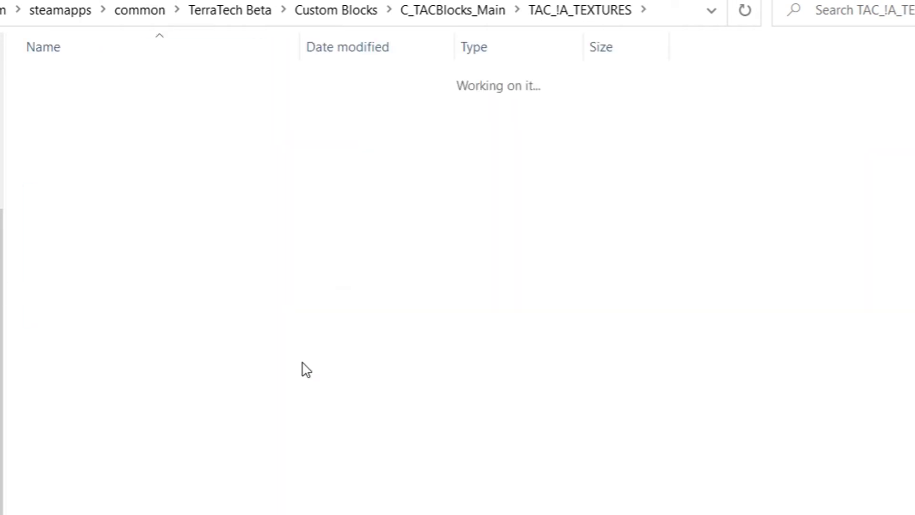
- Check the game's Custom Textures folder and return to the C_TACBlocks_Main folder to examine its subfolders
{"action": "left_click_drag", "start_coordinate": [158, 260], "coordinate": [126, 294]}
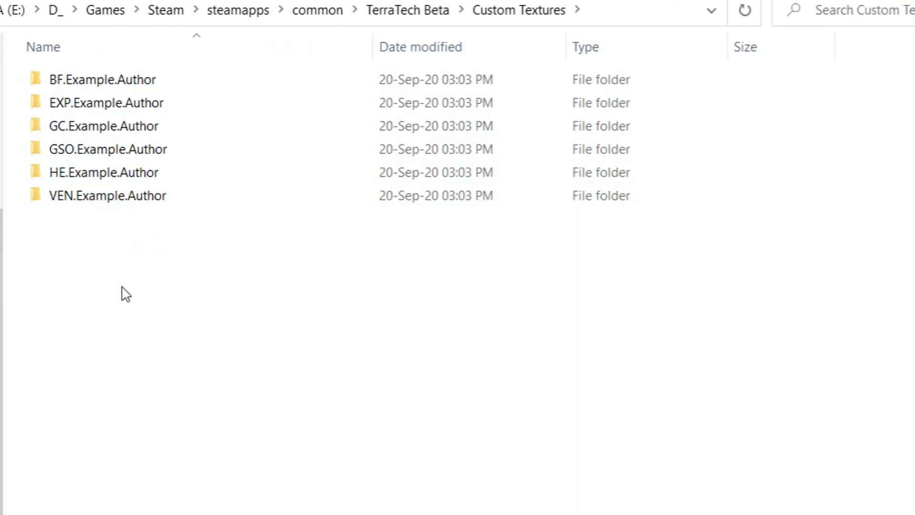
{"action": "double_click", "coordinate": [108, 198]}
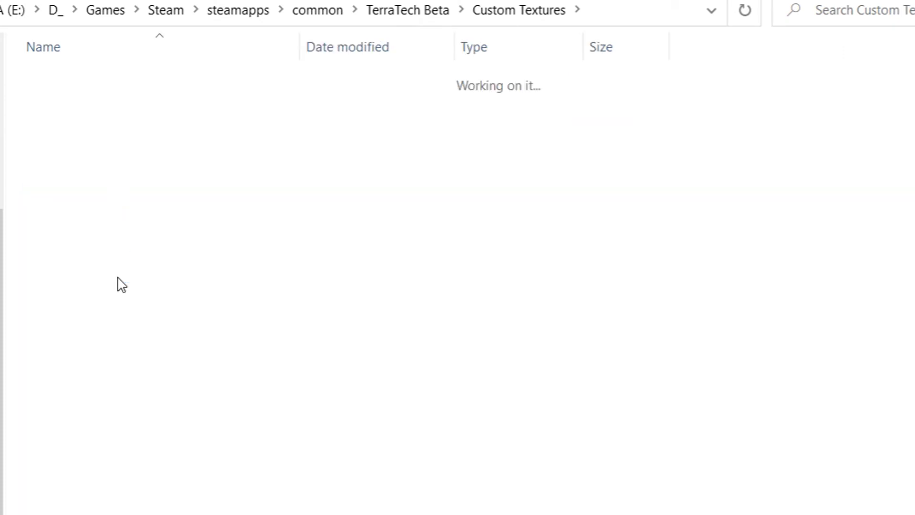
{"action": "left_click_drag", "start_coordinate": [113, 321], "coordinate": [680, 158]}
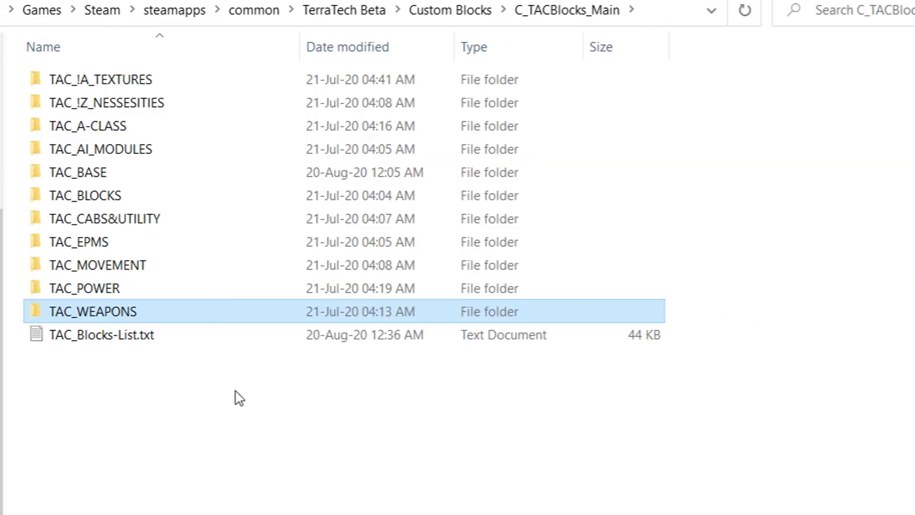
{"action": "key", "text": "alt+Up"}
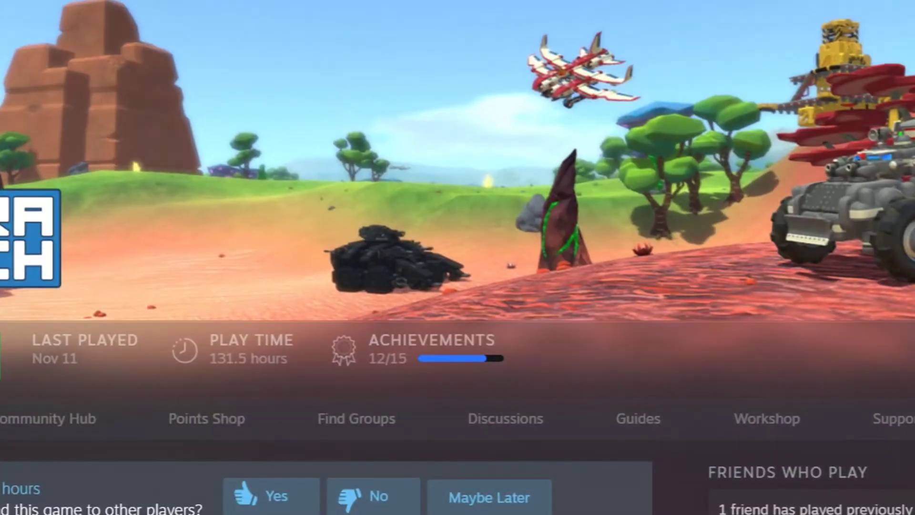
- Switch to Steam and launch TerraTech from its library page
{"action": "left_click", "coordinate": [2, 355]}
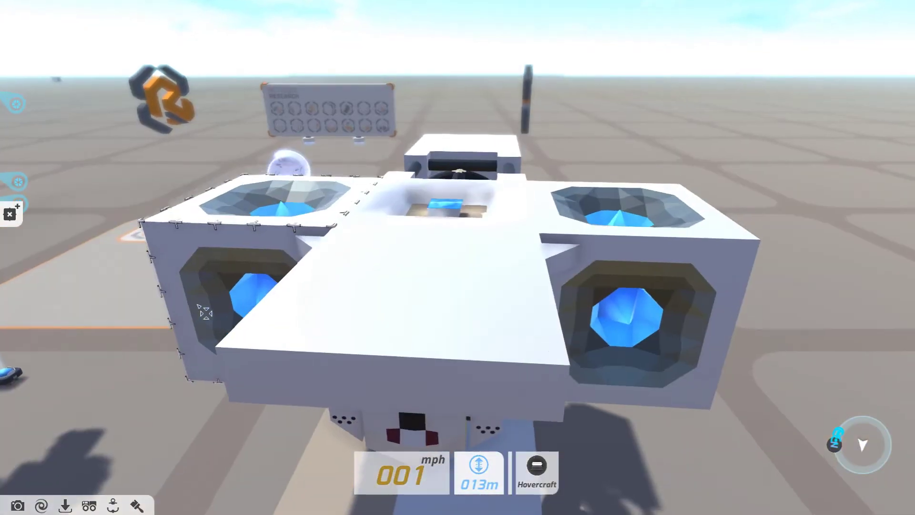
- Take control of the black hovering tech and inspect its TAC Zorg Missile Launcher from several angles
{"action": "scroll", "coordinate": [136, 271], "scroll_direction": "down", "scroll_amount": 4}
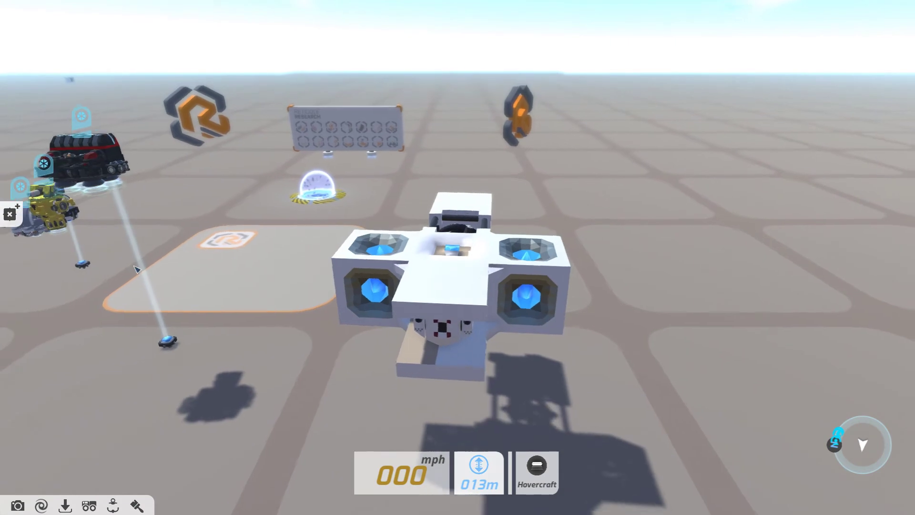
{"action": "left_click", "coordinate": [139, 168]}
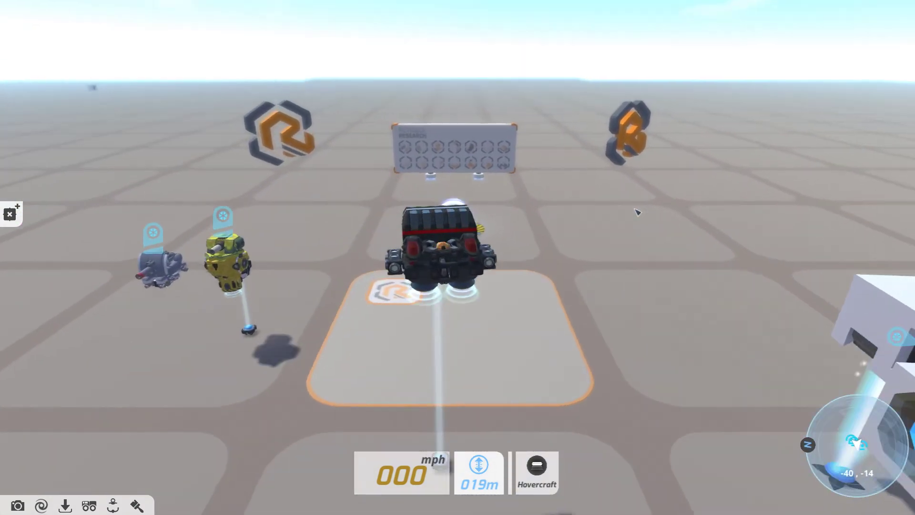
{"action": "left_click_drag", "start_coordinate": [636, 211], "coordinate": [764, 215]}
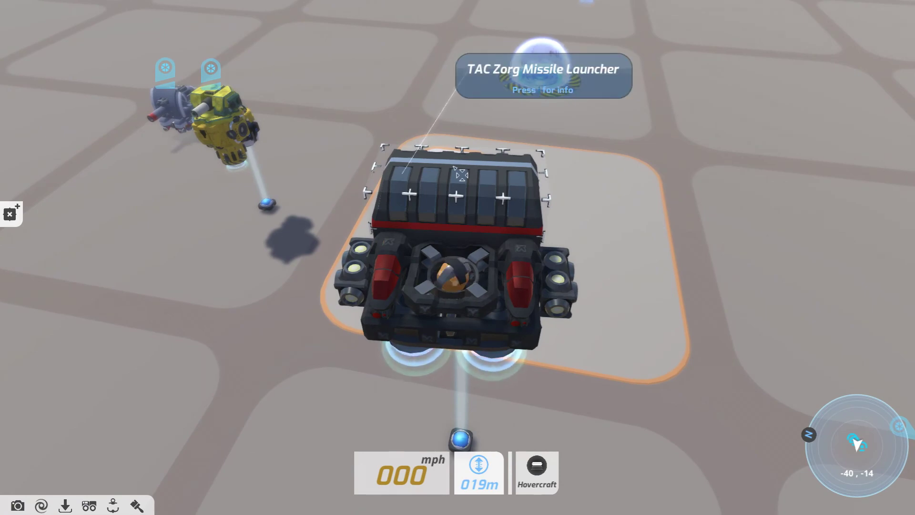
{"action": "left_click_drag", "start_coordinate": [622, 269], "coordinate": [771, 195]}
{"action": "key", "text": "space"}
{"action": "scroll", "coordinate": [668, 172], "scroll_direction": "down", "scroll_amount": 3}
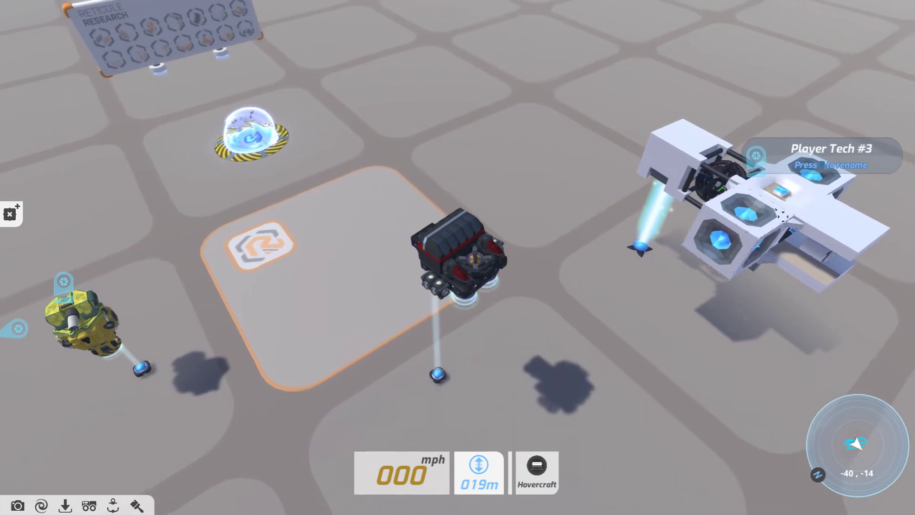
- Take control of the large white tech and attach several GSO Bacon strip blocks to its top
{"action": "left_click", "coordinate": [761, 221]}
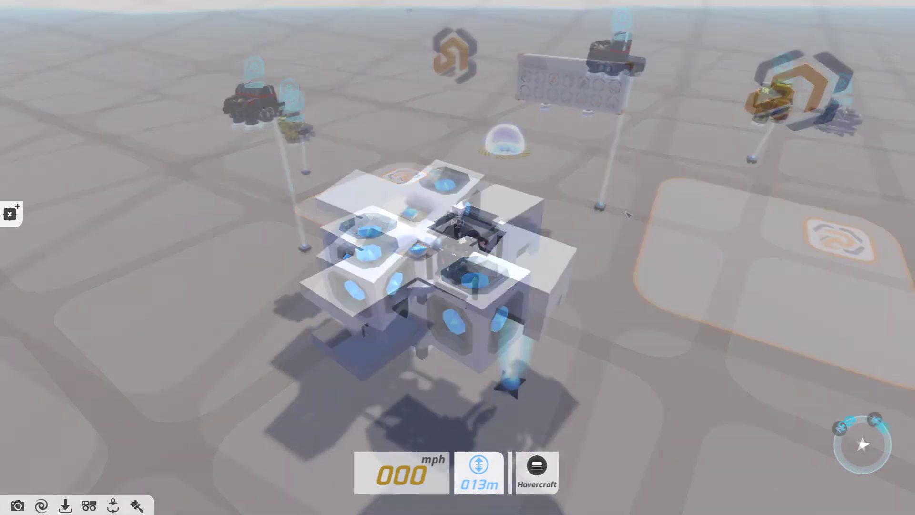
{"action": "left_click_drag", "start_coordinate": [429, 209], "coordinate": [599, 206]}
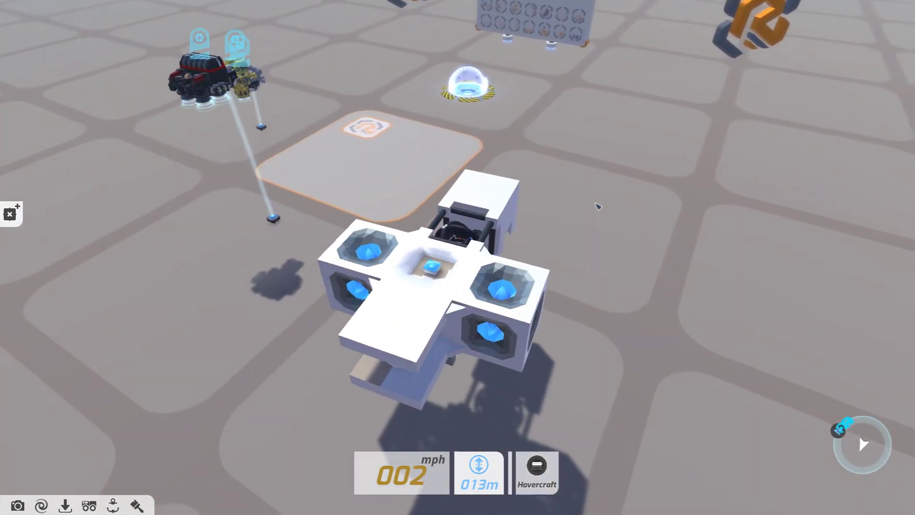
{"action": "key", "text": "Tab"}
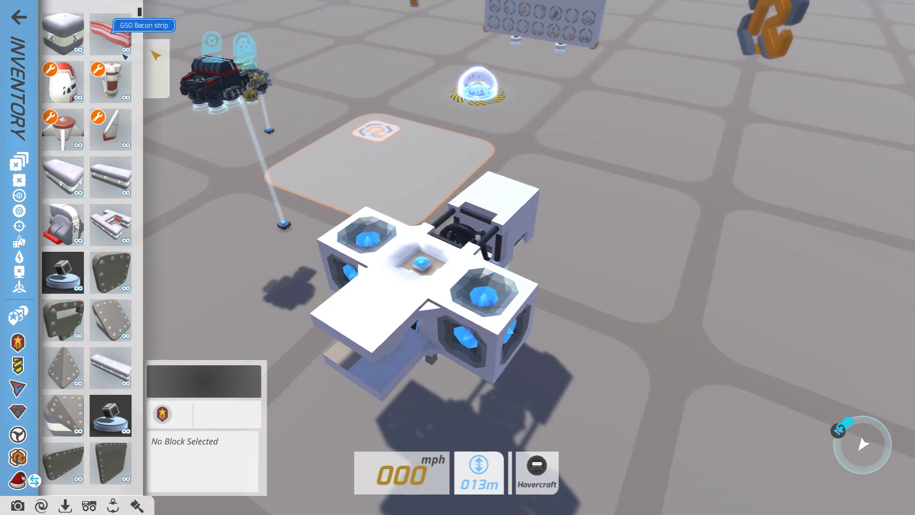
{"action": "left_click", "coordinate": [110, 33]}
{"action": "left_click", "coordinate": [379, 268]}
{"action": "left_click_drag", "start_coordinate": [314, 472], "coordinate": [504, 331]}
{"action": "left_click", "coordinate": [488, 215]}
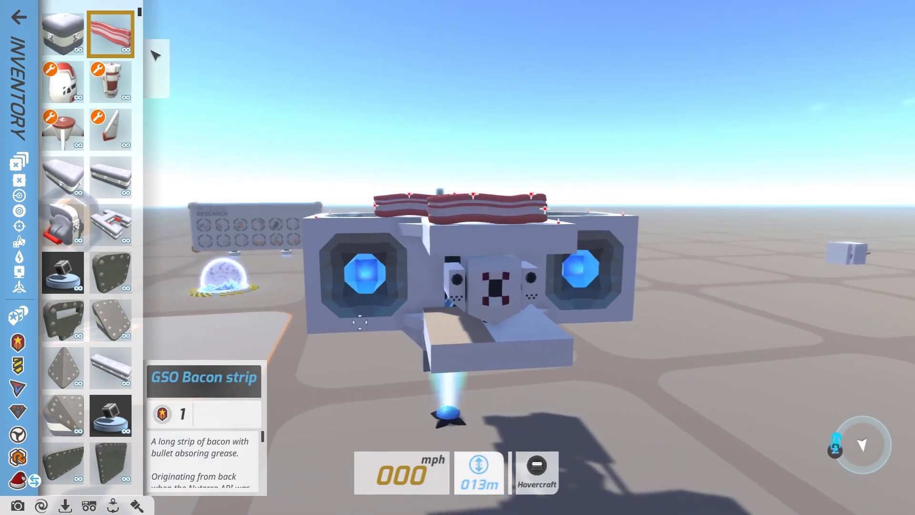
{"action": "left_click_drag", "start_coordinate": [359, 323], "coordinate": [343, 346]}
{"action": "left_click", "coordinate": [460, 253]}
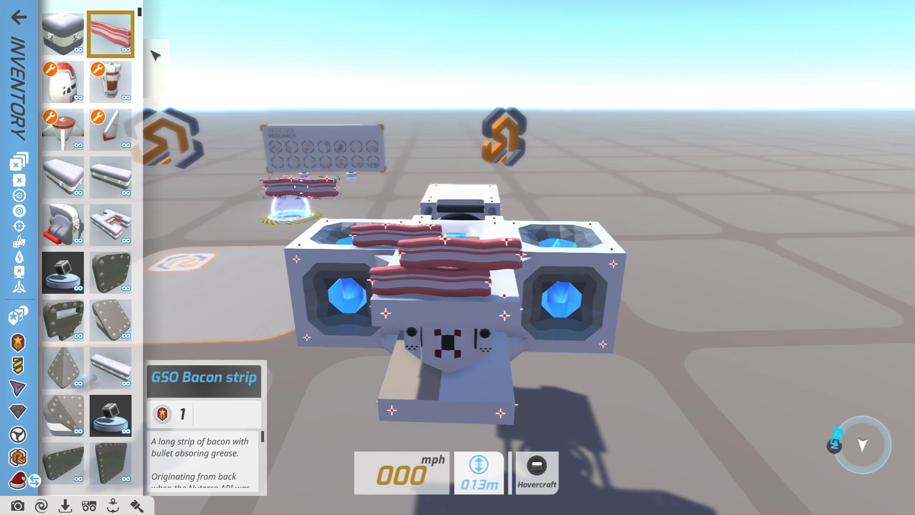
{"action": "right_click", "coordinate": [302, 187]}
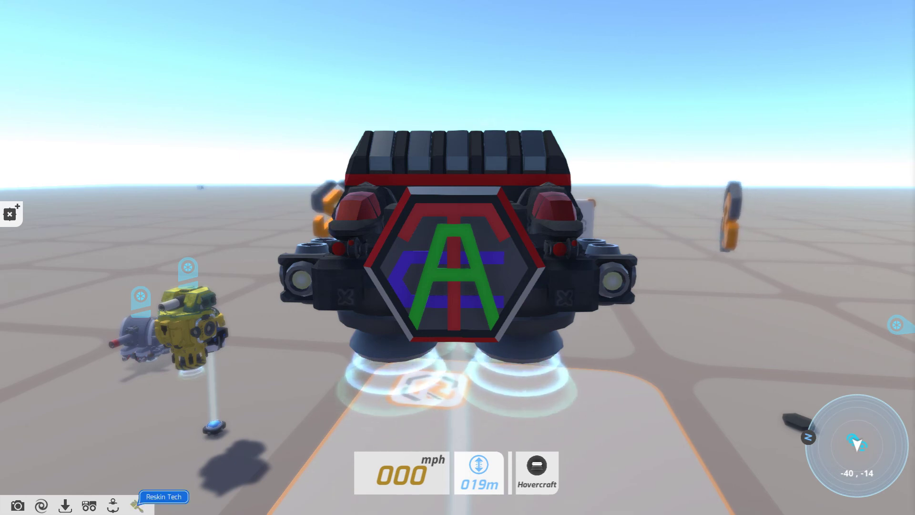
- Reskin the whole black TAC tech with the Hawkeye Airforce skin and check it from several angles
{"action": "left_click", "coordinate": [139, 505]}
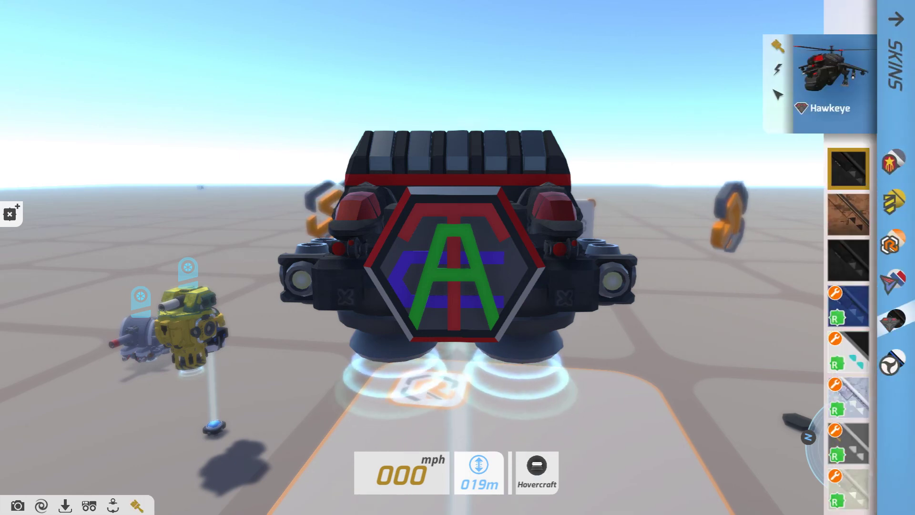
{"action": "left_click", "coordinate": [778, 69]}
{"action": "left_click", "coordinate": [849, 306]}
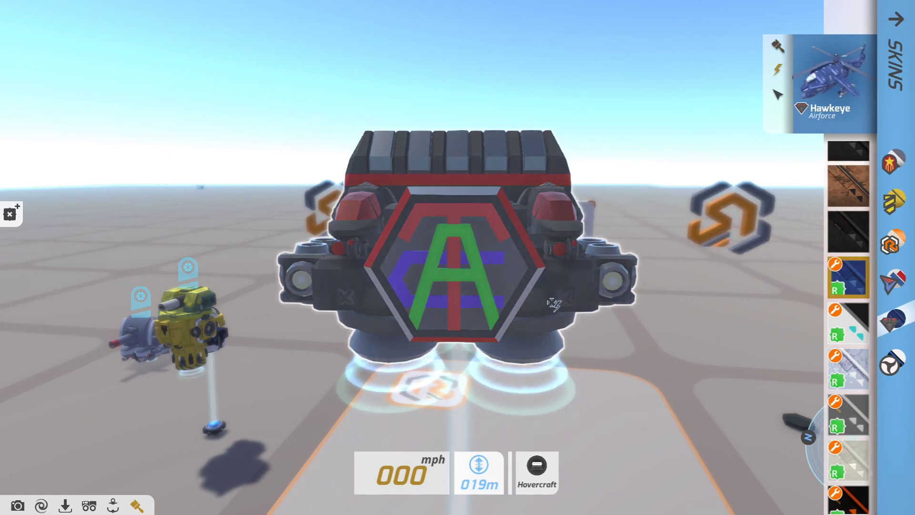
{"action": "left_click_drag", "start_coordinate": [738, 275], "coordinate": [375, 310]}
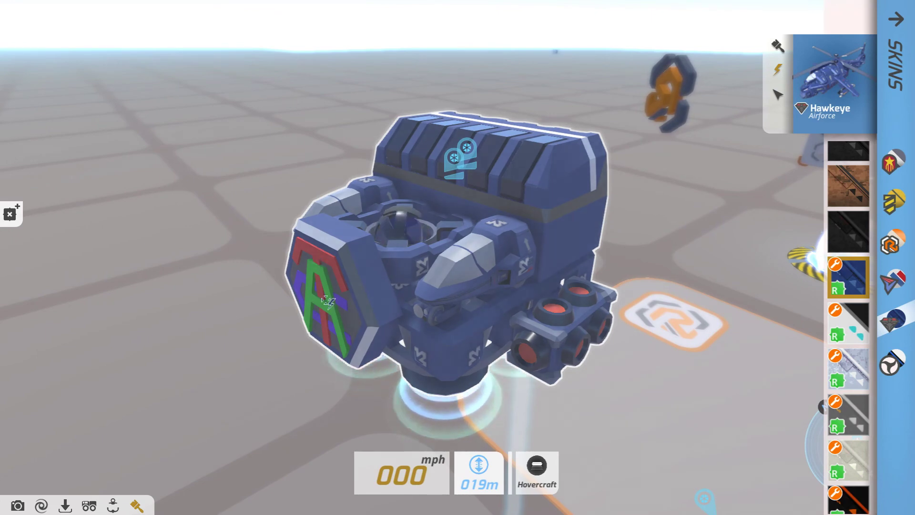
{"action": "left_click_drag", "start_coordinate": [268, 245], "coordinate": [283, 176]}
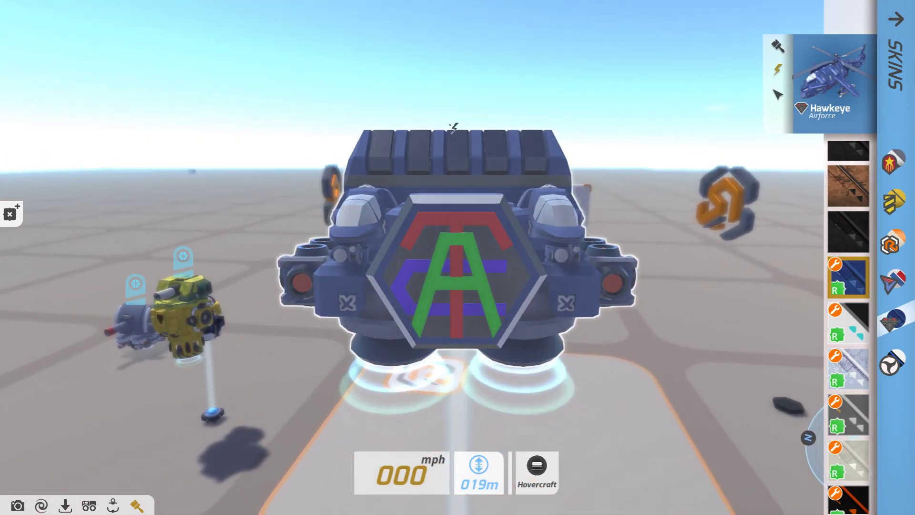
- Take control of the small yellow tech and reskin its GeoCorp blocks with the GeoHawk skin
{"action": "key", "text": "Tab"}
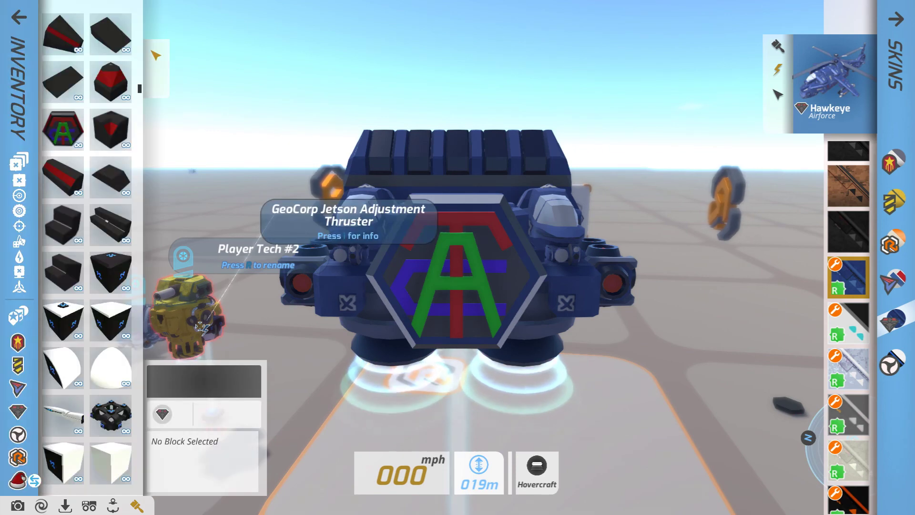
{"action": "key", "text": "Tab"}
{"action": "left_click", "coordinate": [208, 335]}
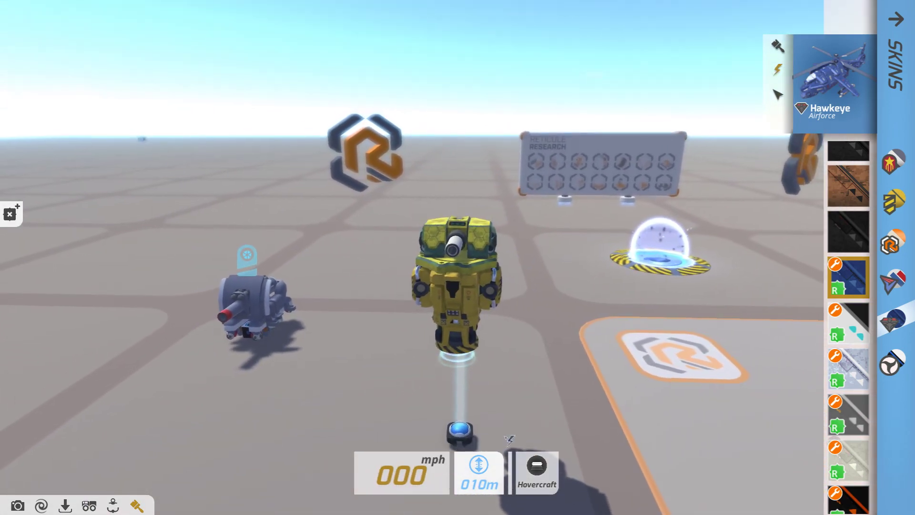
{"action": "left_click", "coordinate": [903, 206]}
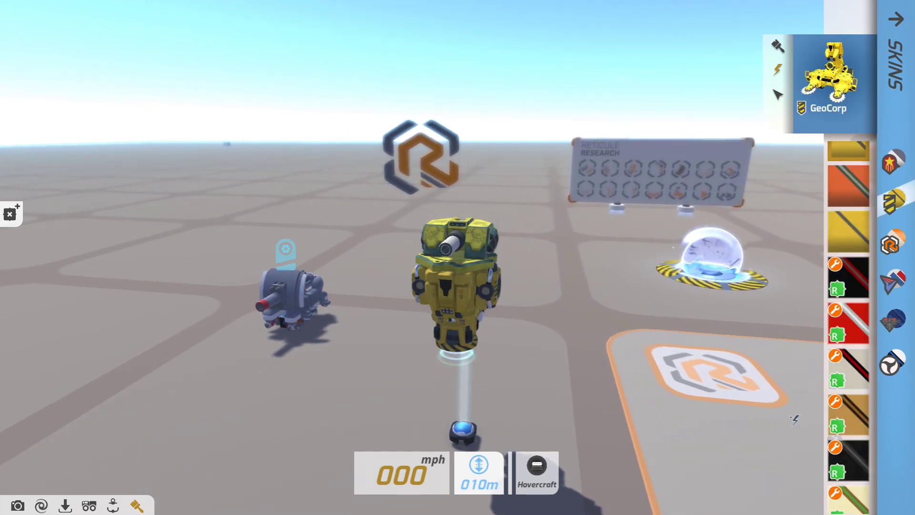
{"action": "left_click", "coordinate": [848, 457]}
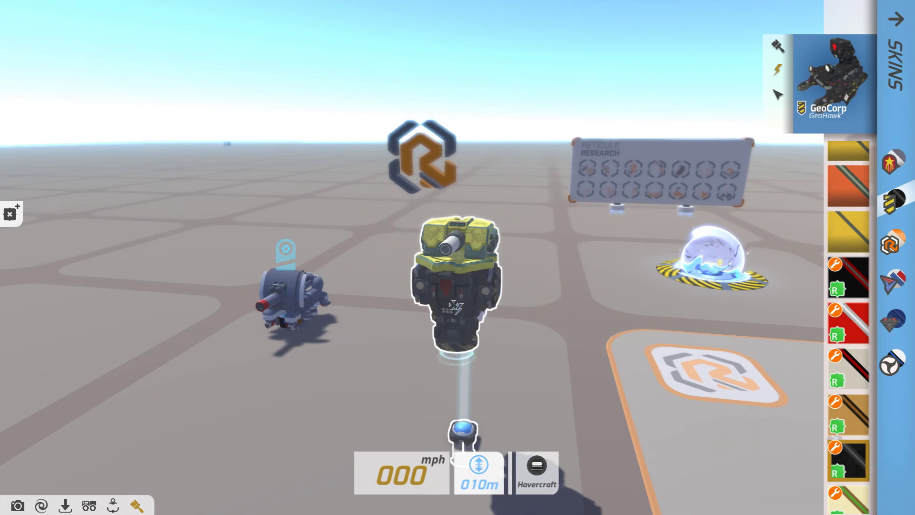
{"action": "left_click_drag", "start_coordinate": [601, 285], "coordinate": [684, 286]}
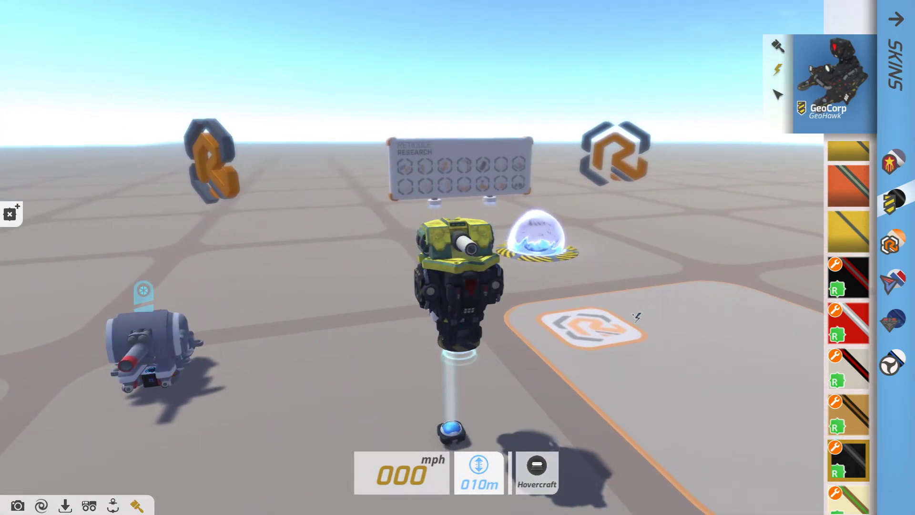
{"action": "left_click_drag", "start_coordinate": [637, 316], "coordinate": [746, 316]}
- Take control of the blue TAC tech again and view it from several angles
{"action": "left_click", "coordinate": [778, 94]}
{"action": "left_click", "coordinate": [654, 107]}
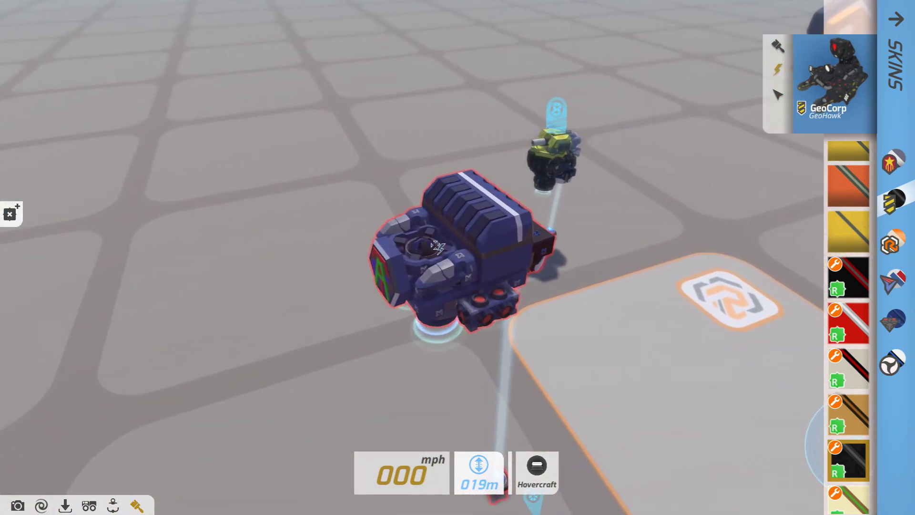
{"action": "left_click_drag", "start_coordinate": [582, 269], "coordinate": [415, 280]}
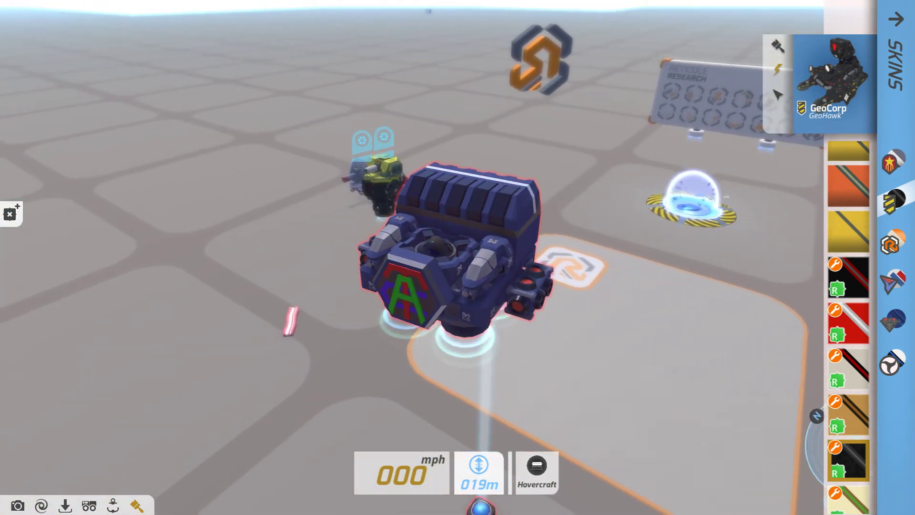
{"action": "left_click_drag", "start_coordinate": [291, 346], "coordinate": [322, 315]}
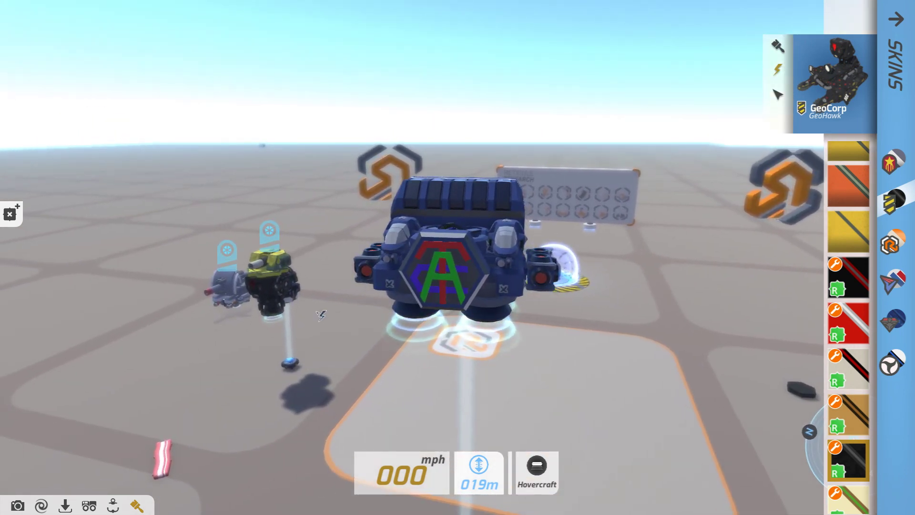
{"action": "left_click_drag", "start_coordinate": [325, 315], "coordinate": [270, 309]}
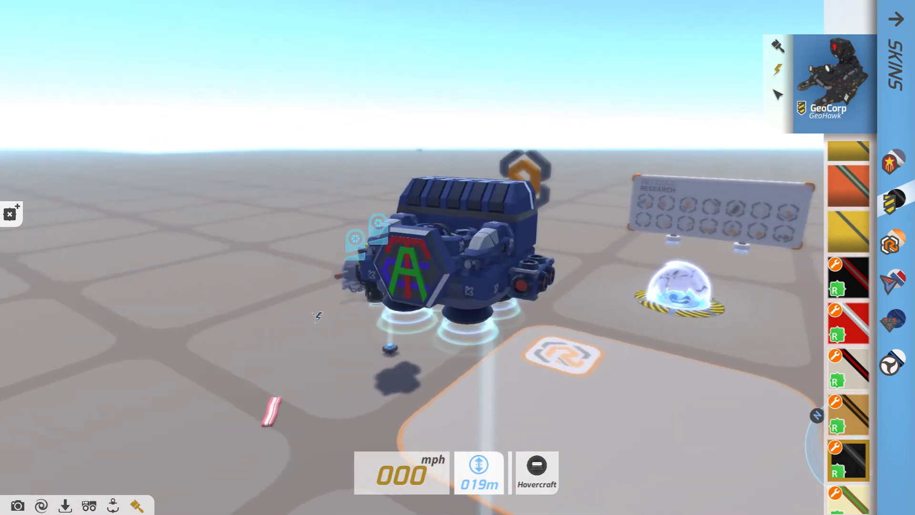
- Reskin the GeoCorp blocks of the small tech with Plumbia Plating and choose the GeoCorp Recycler skin
{"action": "scroll", "coordinate": [846, 420], "scroll_direction": "down", "scroll_amount": 3}
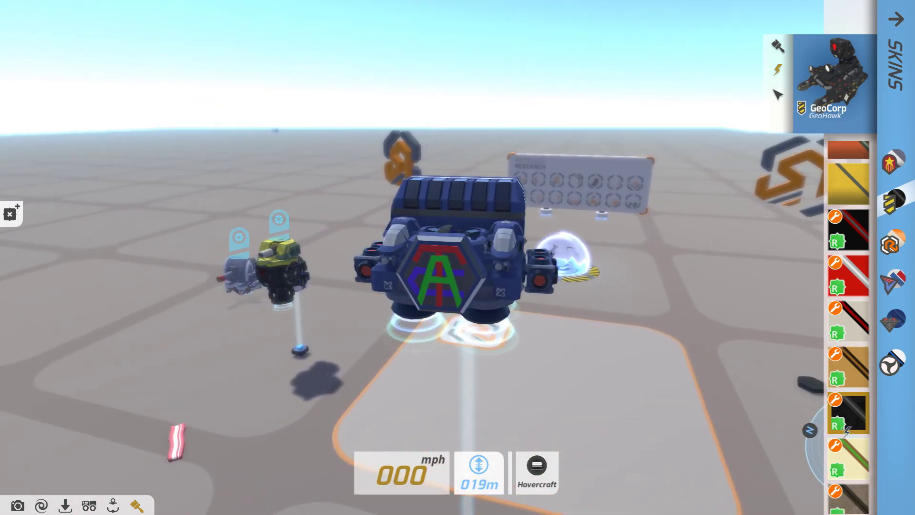
{"action": "left_click", "coordinate": [844, 410]}
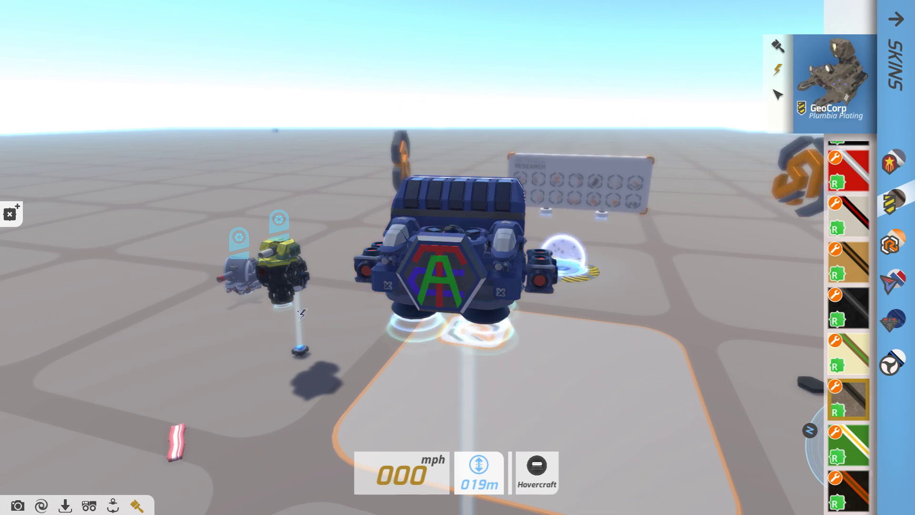
{"action": "left_click", "coordinate": [867, 435]}
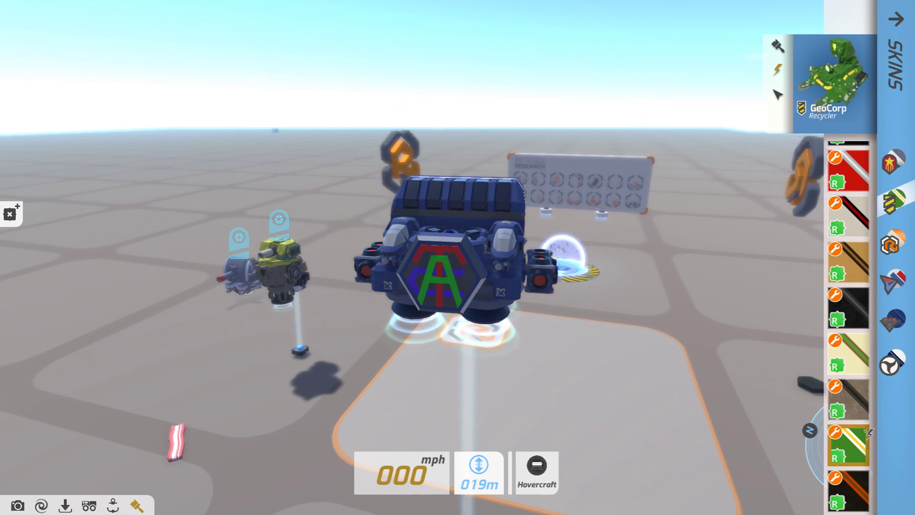
- Look through the Reticule Research and Hawkeye skins and choose the white Hawkeye skin
{"action": "left_click", "coordinate": [895, 239]}
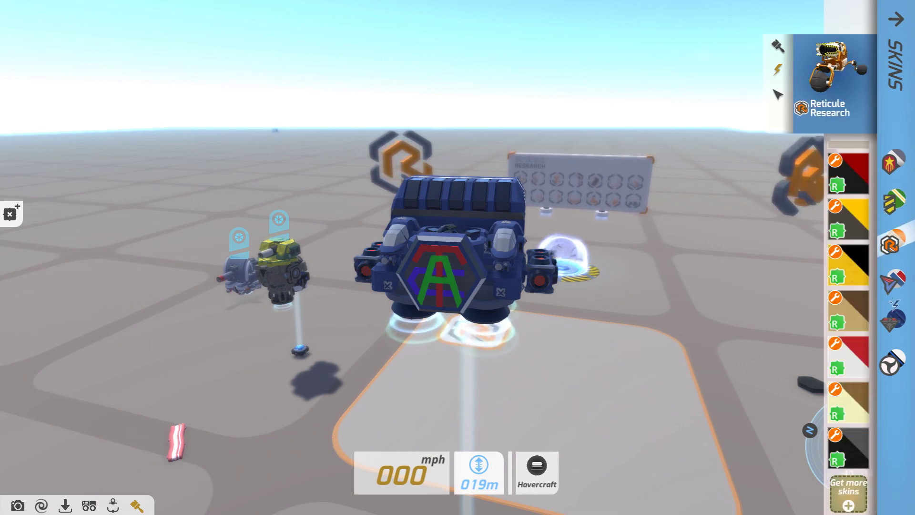
{"action": "left_click", "coordinate": [895, 313]}
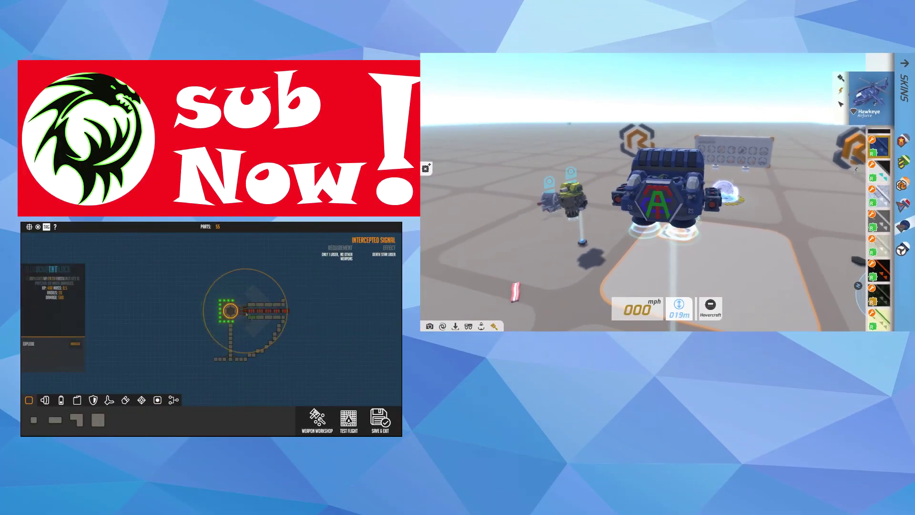
{"action": "left_click", "coordinate": [847, 220]}
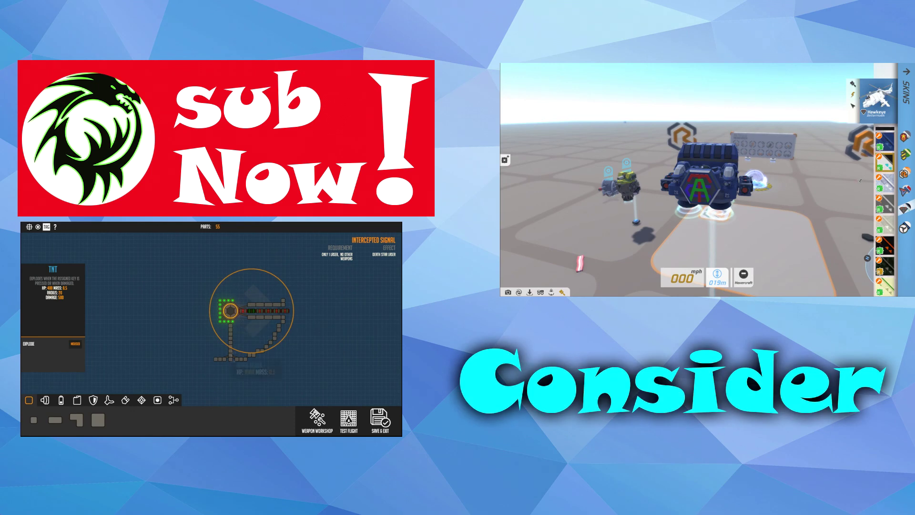